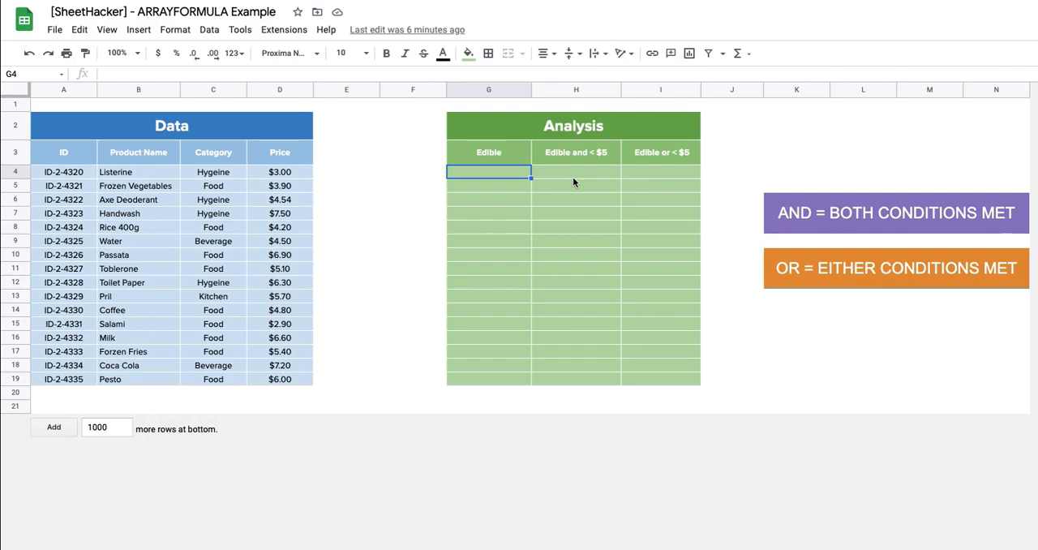
{"action": "left_click", "coordinate": [509, 172]}
{"action": "left_click", "coordinate": [509, 172]}
{"action": "type", "text": "=if"}
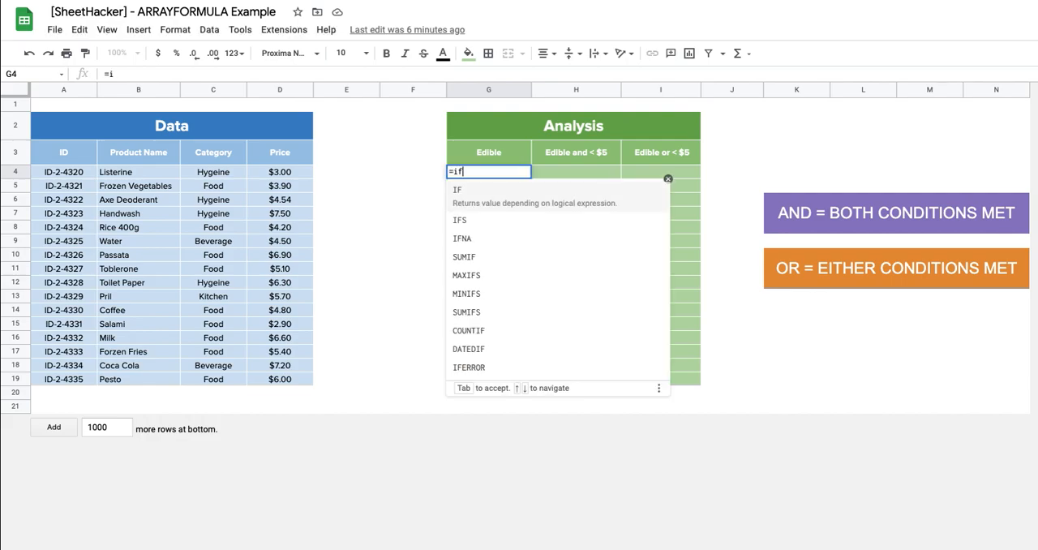
{"action": "left_click", "coordinate": [493, 204]}
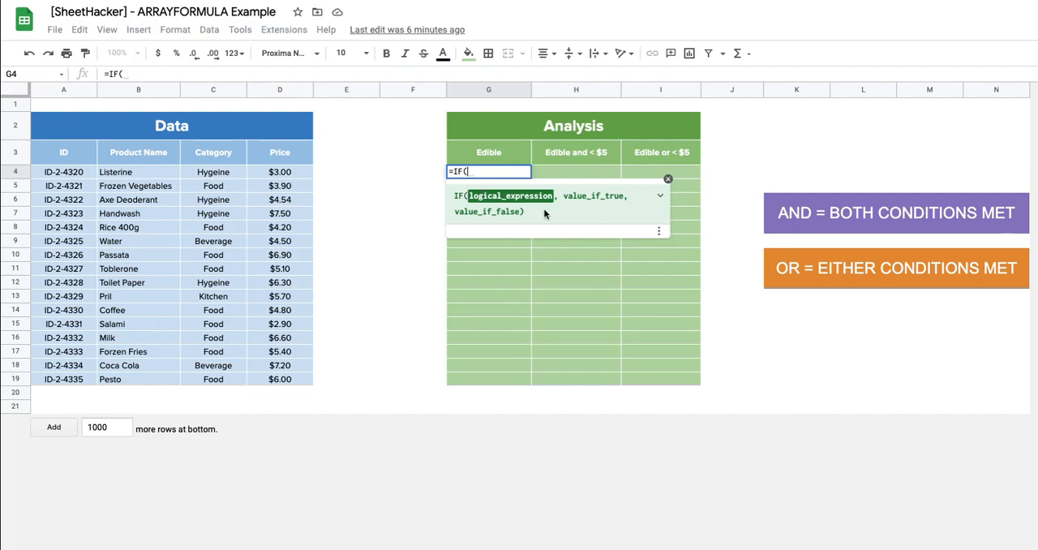
{"action": "left_click", "coordinate": [592, 197]}
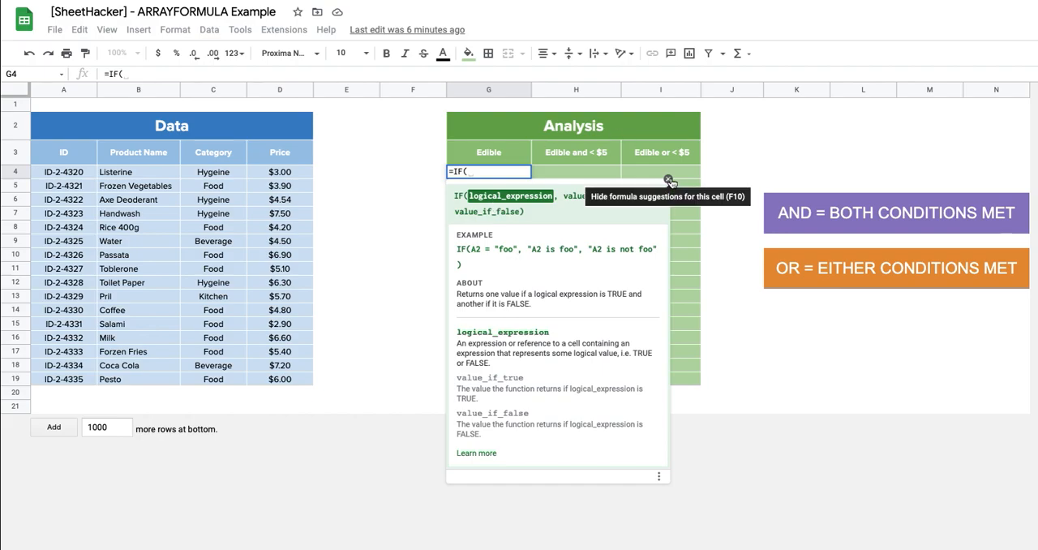
{"action": "left_click", "coordinate": [669, 179]}
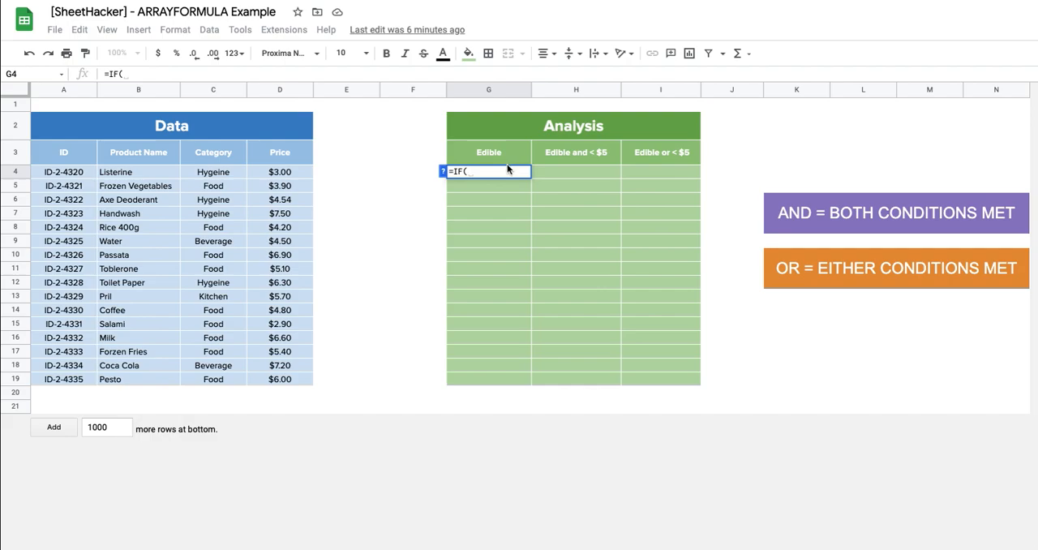
{"action": "key", "text": "BackSpace"}
{"action": "key", "text": "BackSpace"}
{"action": "key", "text": "BackSpace"}
{"action": "key", "text": "BackSpace"}
{"action": "key", "text": "Escape"}
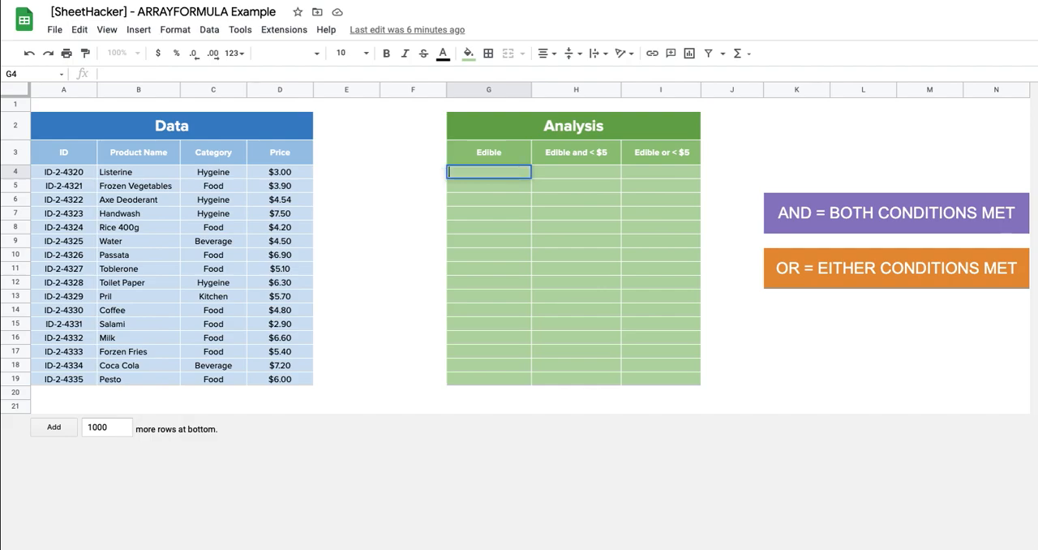
Step: Enter =arrayformula(IF(C4:C19="Food",TRUE,FALSE)) in G4 to fill the Edible column
{"action": "left_click", "coordinate": [506, 203]}
{"action": "left_click", "coordinate": [497, 169]}
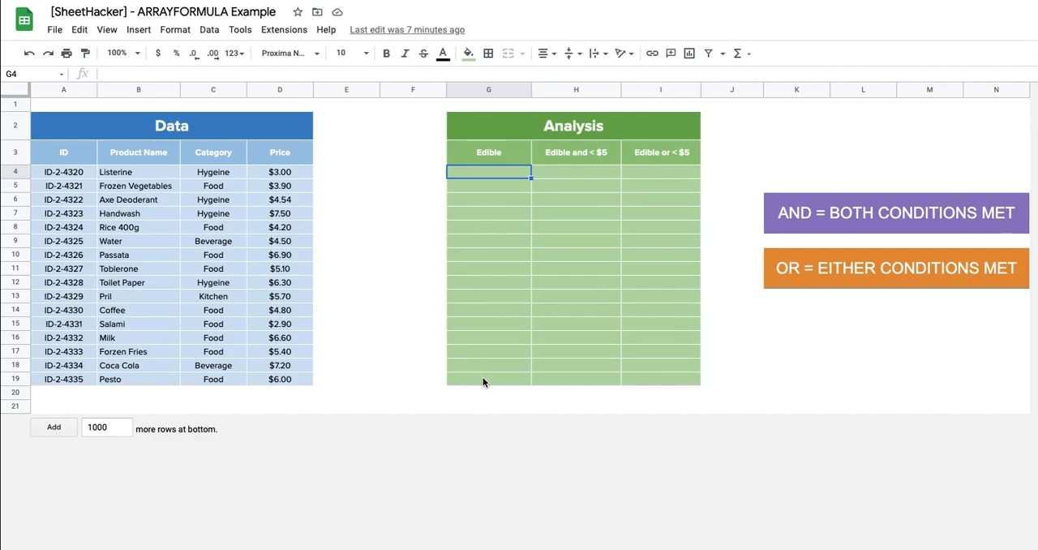
{"action": "left_click", "coordinate": [503, 172]}
{"action": "type", "text": "=array"}
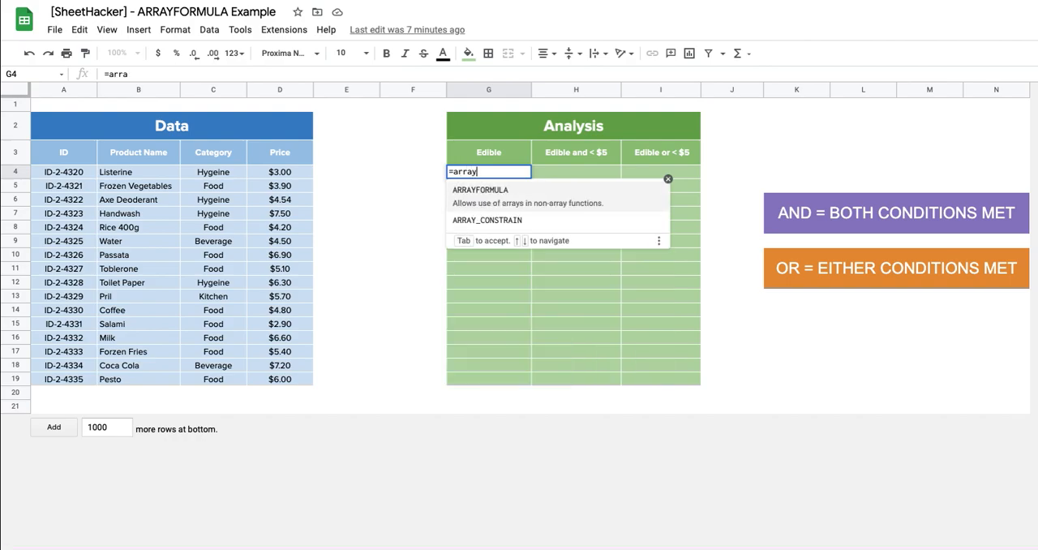
{"action": "type", "text": "formula(IF"}
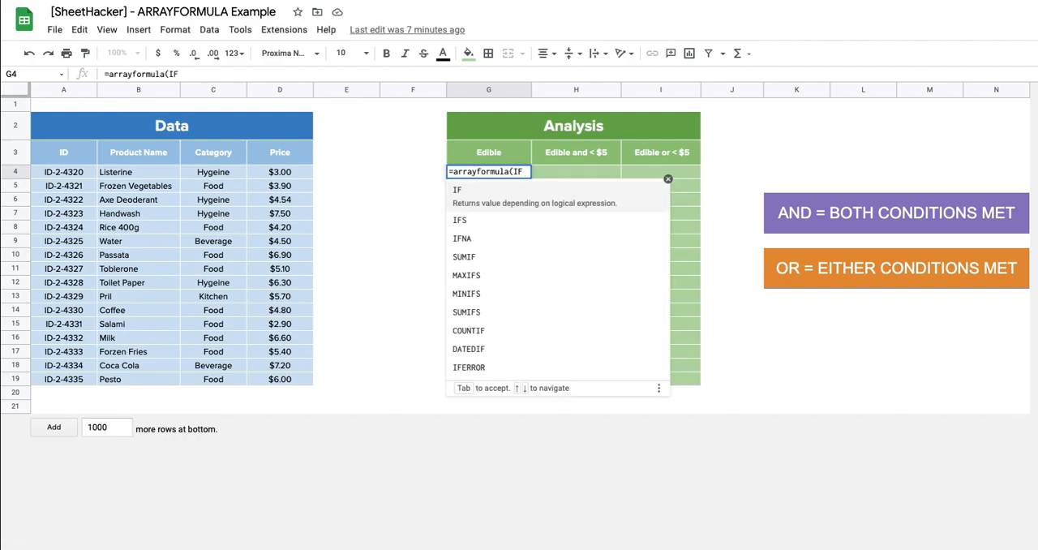
{"action": "type", "text": "("}
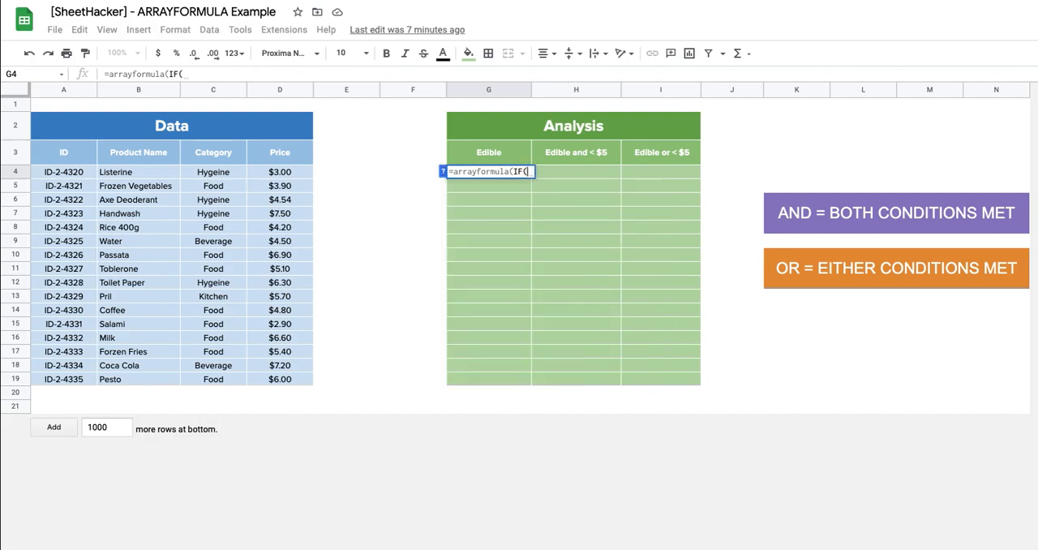
{"action": "left_click", "coordinate": [229, 172]}
{"action": "left_click_drag", "start_coordinate": [231, 185], "coordinate": [231, 379]}
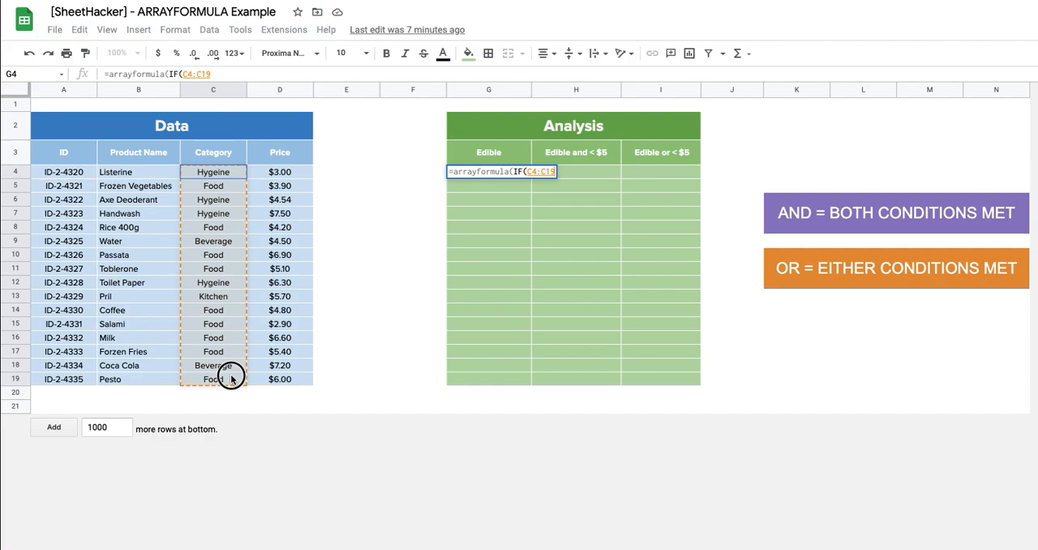
{"action": "type", "text": "=\"Food\","}
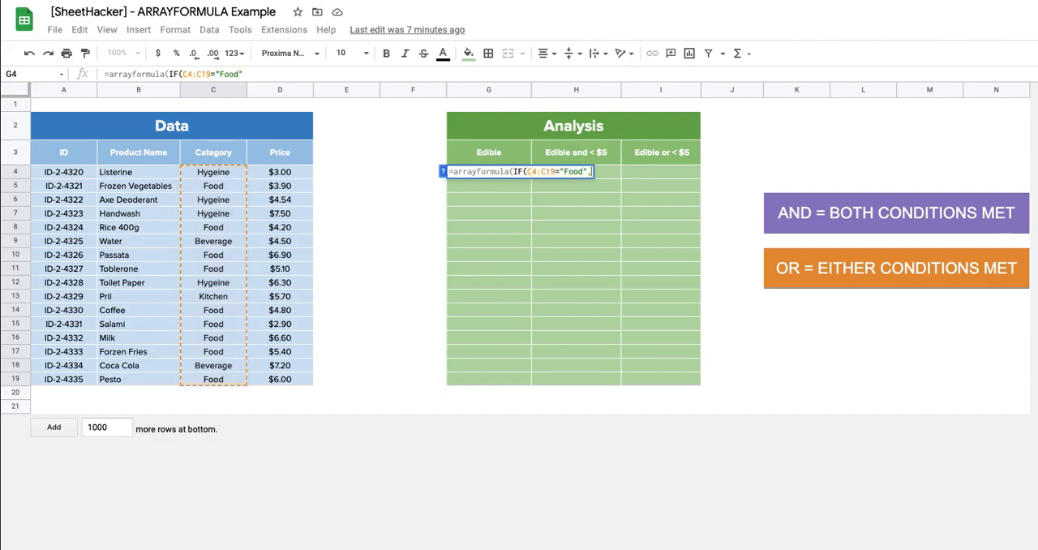
{"action": "type", "text": "TRUE,FALSE"}
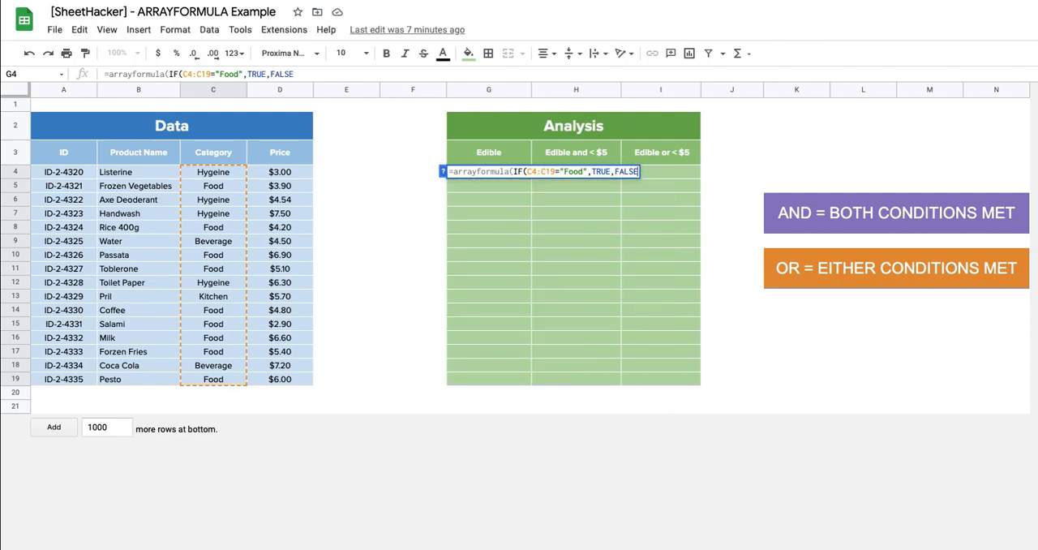
{"action": "key", "text": "Return"}
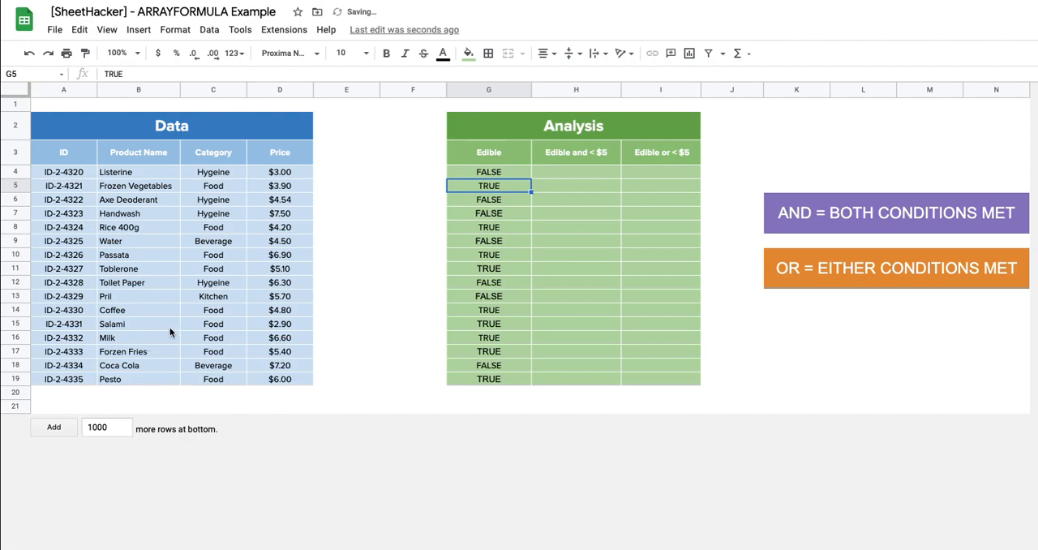
{"action": "left_click", "coordinate": [516, 171]}
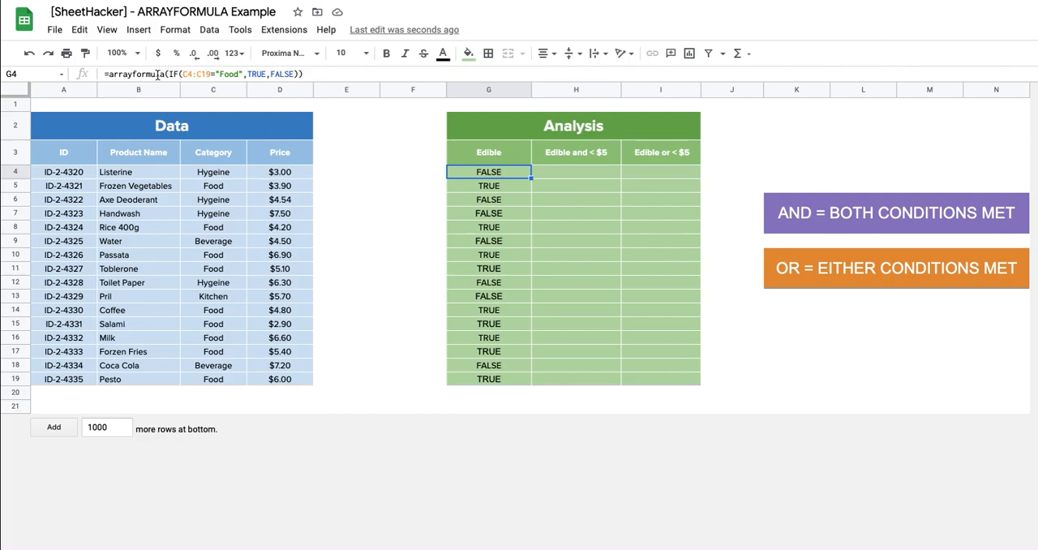
{"action": "left_click_drag", "start_coordinate": [211, 73], "coordinate": [182, 74]}
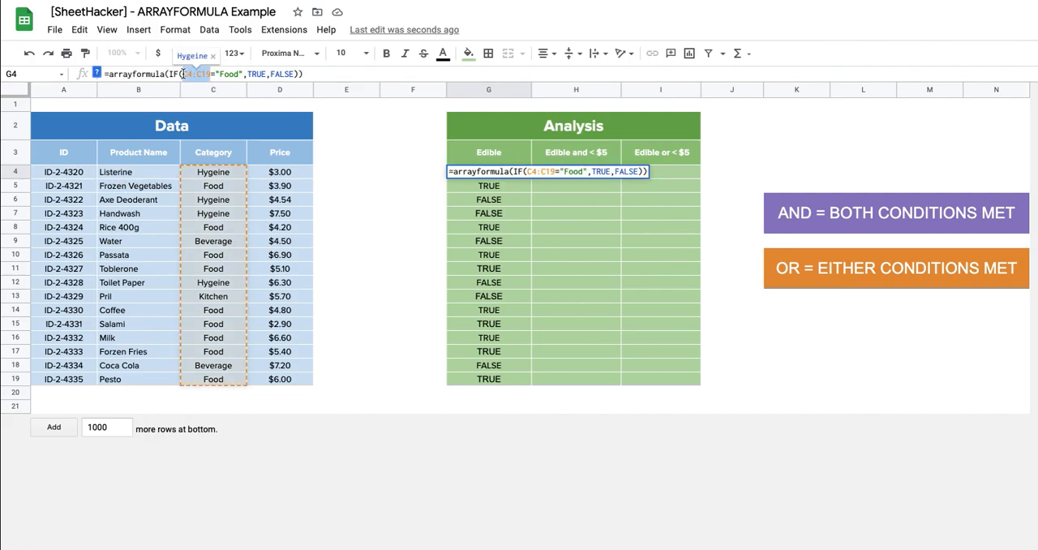
{"action": "left_click", "coordinate": [312, 74]}
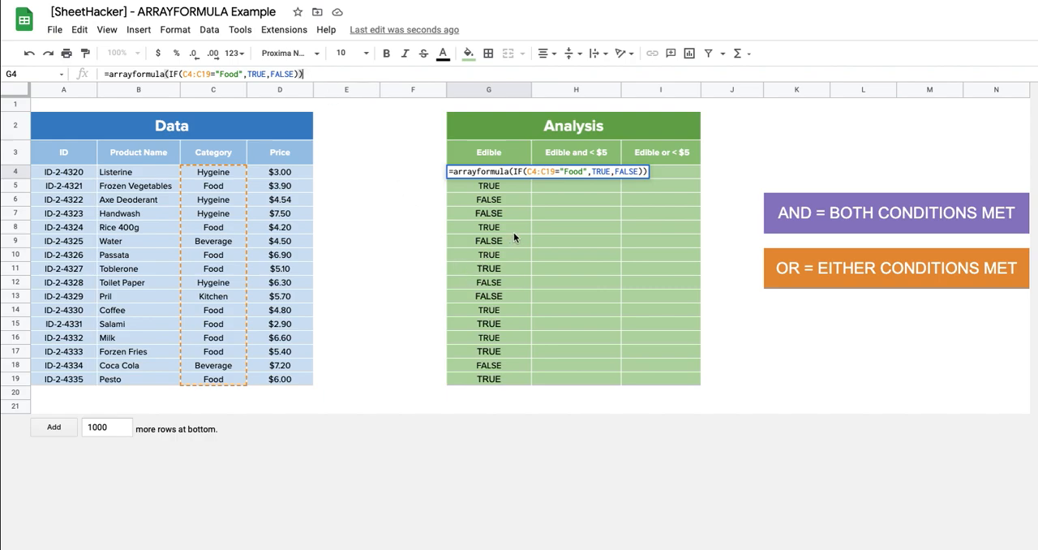
{"action": "key", "text": "Escape"}
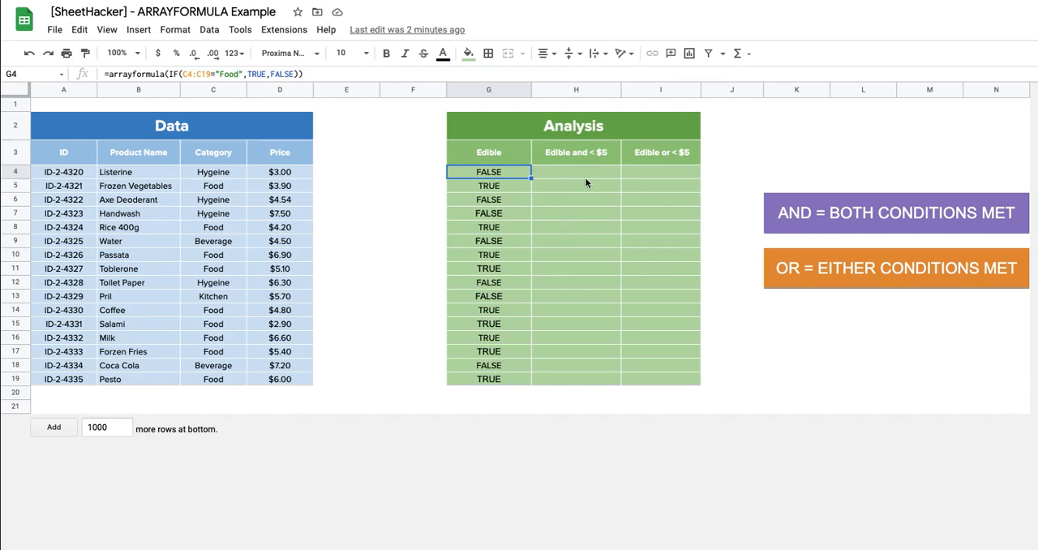
{"action": "left_click", "coordinate": [593, 173]}
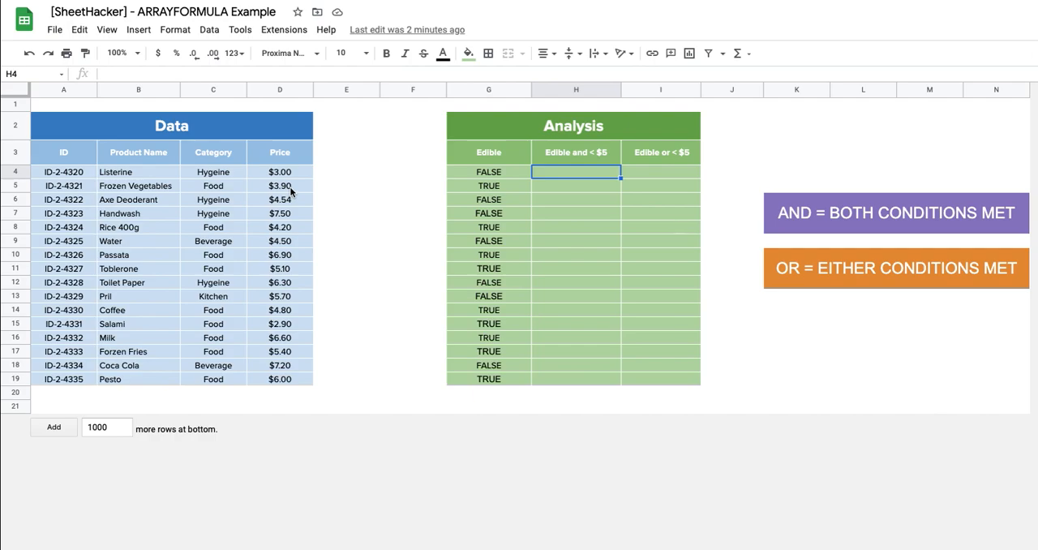
Step: Apply Checkbox data validation to the Edible results in G4:G19
{"action": "left_click", "coordinate": [503, 173]}
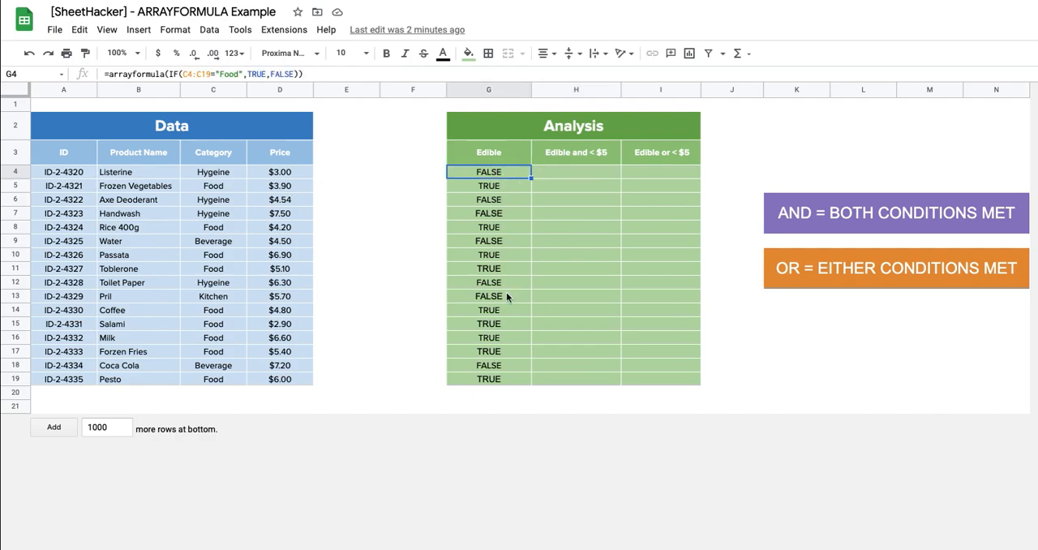
{"action": "left_click", "coordinate": [499, 380], "text": "shift"}
{"action": "right_click", "coordinate": [501, 350]}
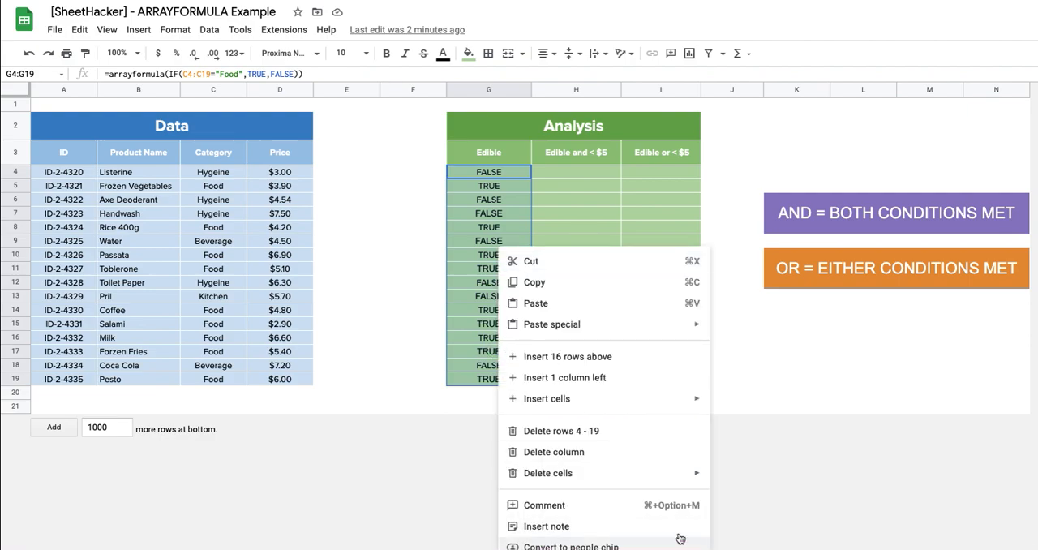
{"action": "left_click", "coordinate": [788, 458]}
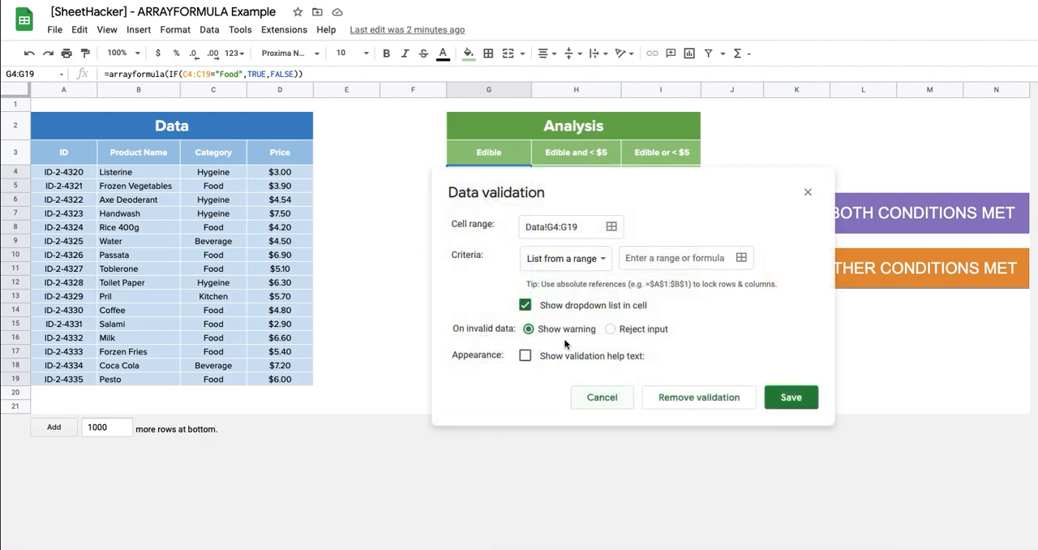
{"action": "left_click", "coordinate": [594, 266]}
{"action": "left_click", "coordinate": [568, 383]}
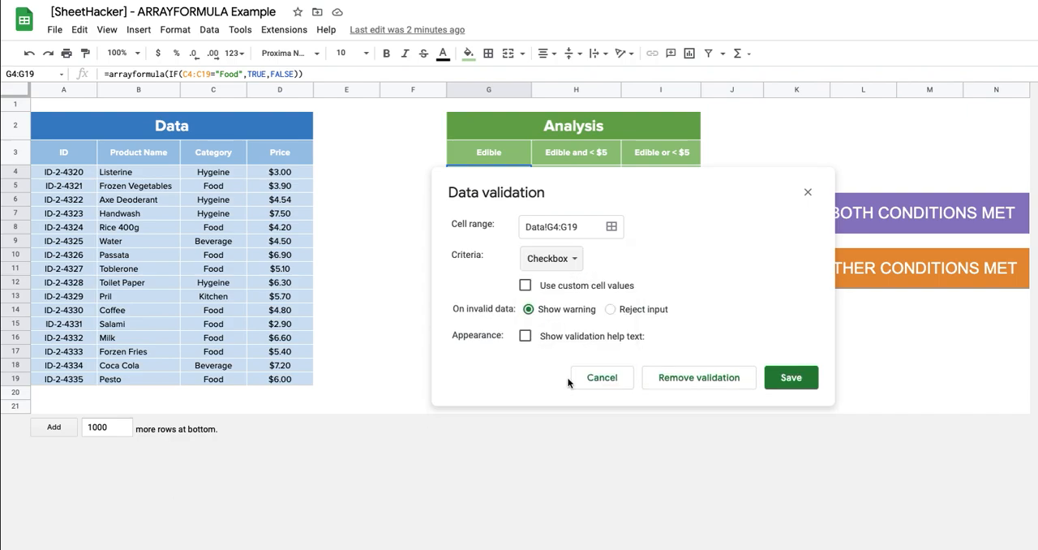
{"action": "left_click", "coordinate": [787, 378]}
{"action": "left_click", "coordinate": [679, 296]}
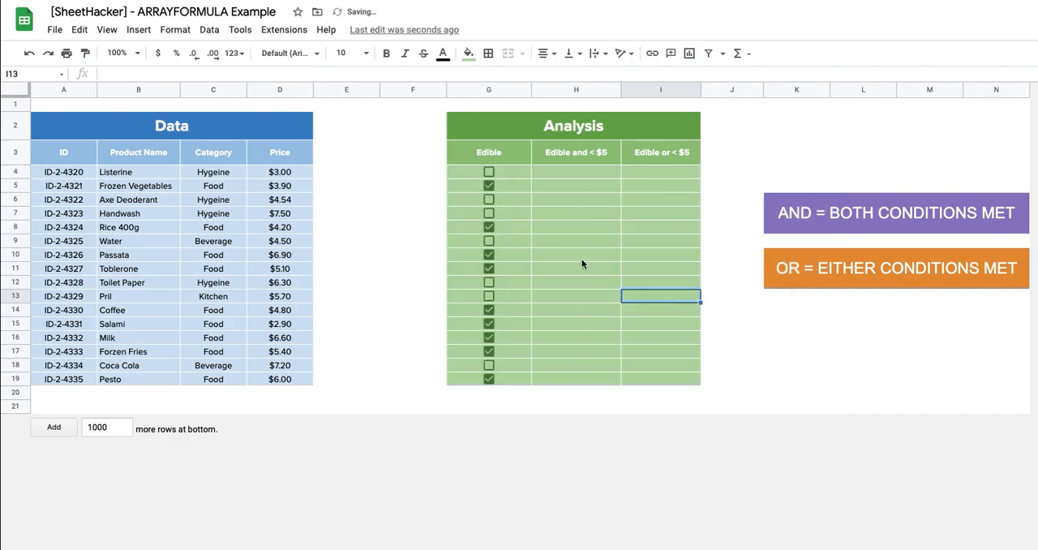
Step: Begin an ARRAYFORMULA with a nested IF in H4, with (G4:G19 =TRUE) as its bracketed first condition
{"action": "left_click", "coordinate": [596, 173]}
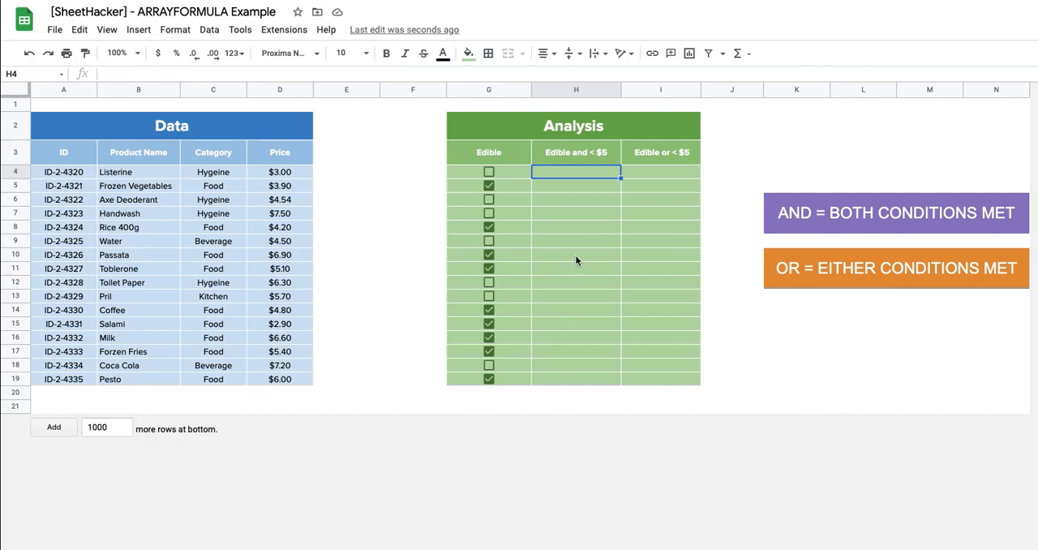
{"action": "left_click", "coordinate": [587, 176]}
{"action": "double_click", "coordinate": [587, 174]}
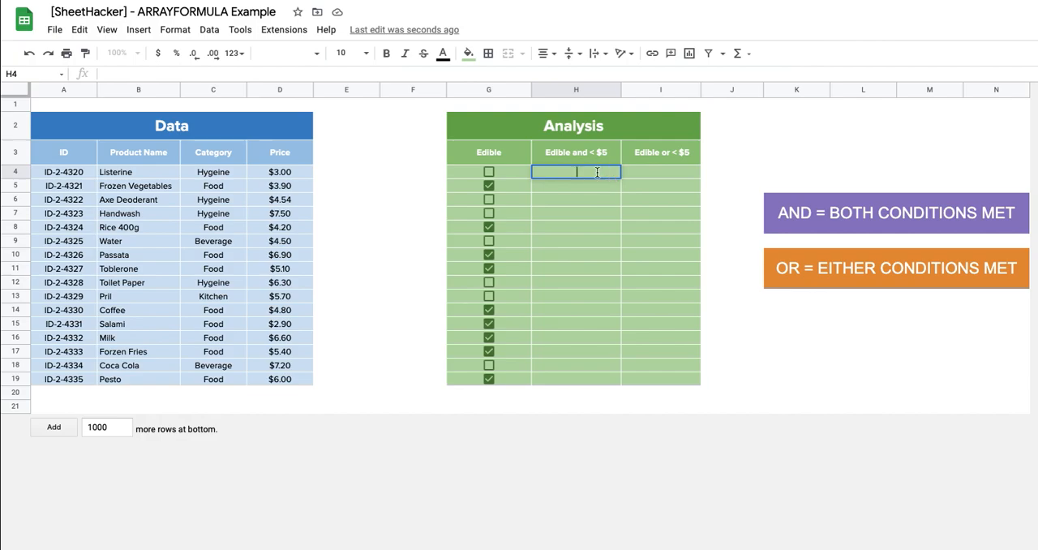
{"action": "type", "text": "=arrayf"}
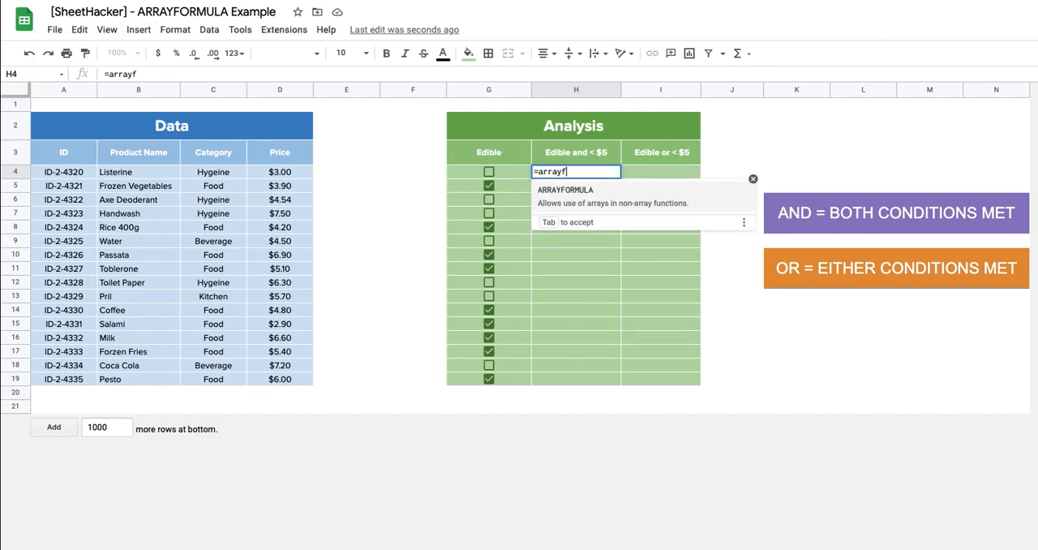
{"action": "left_click", "coordinate": [593, 191]}
{"action": "type", "text": "if"}
{"action": "left_click", "coordinate": [551, 188]}
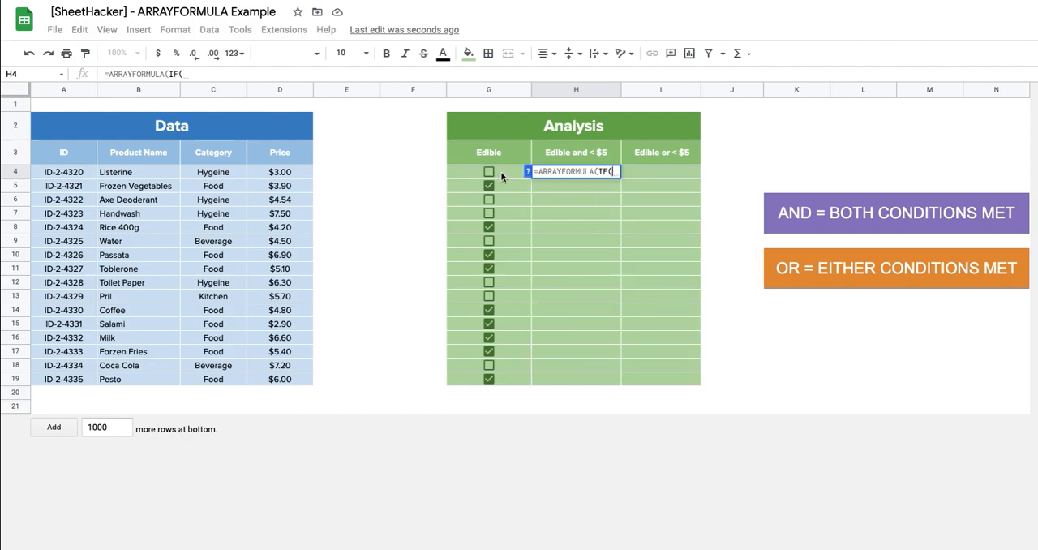
{"action": "left_click_drag", "start_coordinate": [504, 173], "coordinate": [497, 388]}
{"action": "type", "text": "=T"}
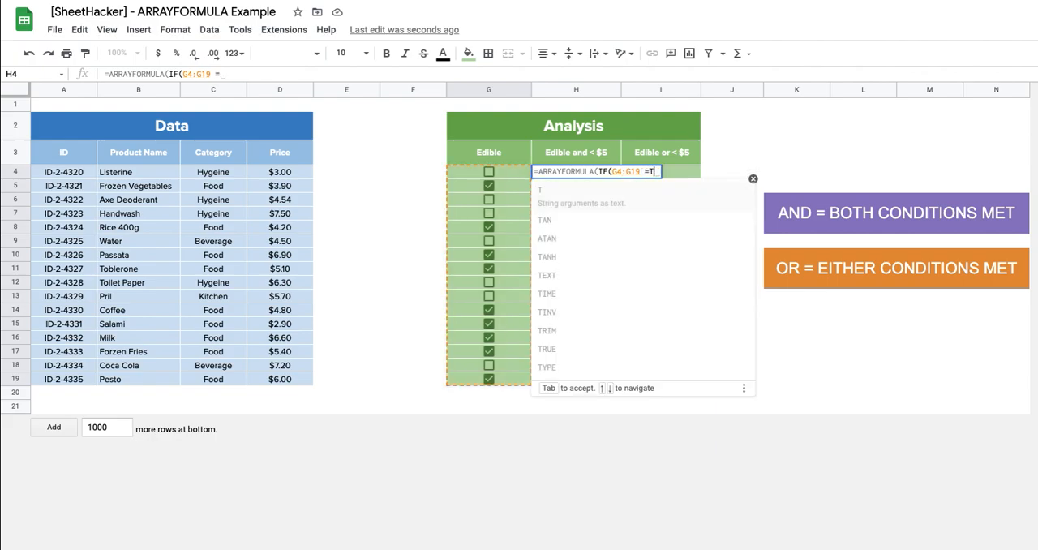
{"action": "type", "text": "RUE)"}
{"action": "left_click", "coordinate": [612, 171]}
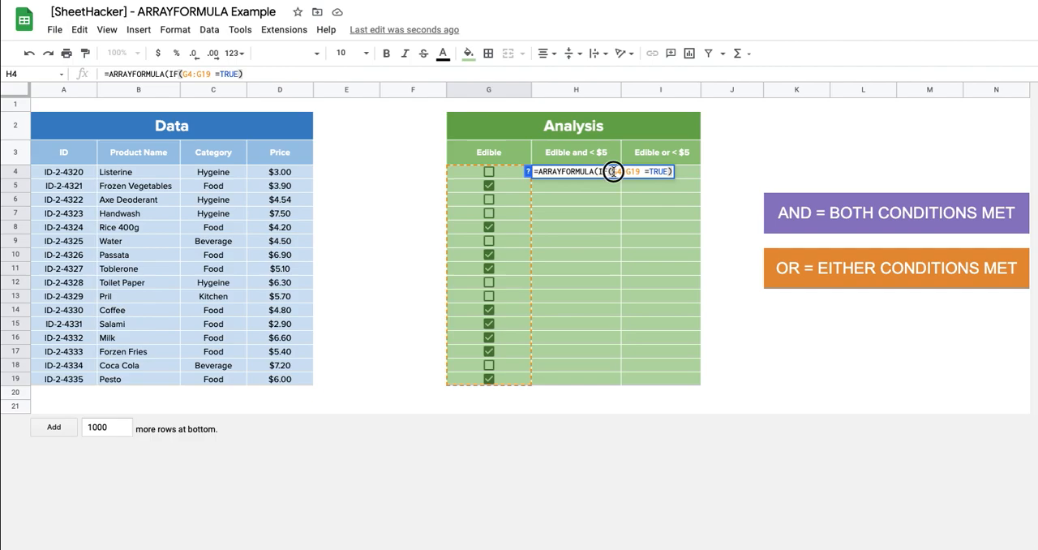
{"action": "type", "text": "("}
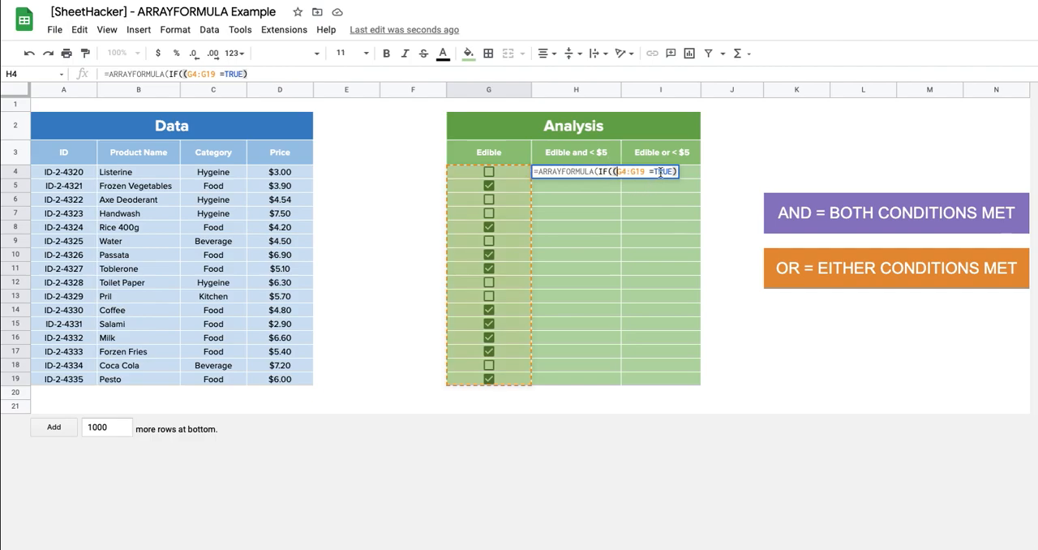
Step: Multiply the H4 formula's first condition by a second one, (D4:D19<5), covering the Price column
{"action": "left_click", "coordinate": [674, 171]}
{"action": "type", "text": "*("}
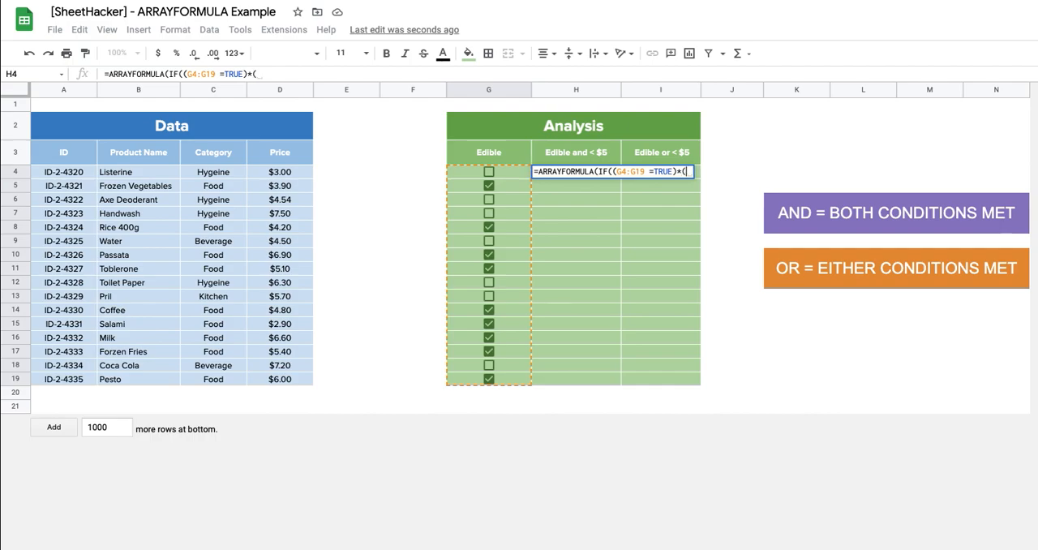
{"action": "left_click_drag", "start_coordinate": [307, 171], "coordinate": [305, 384]}
{"action": "type", "text": "<"}
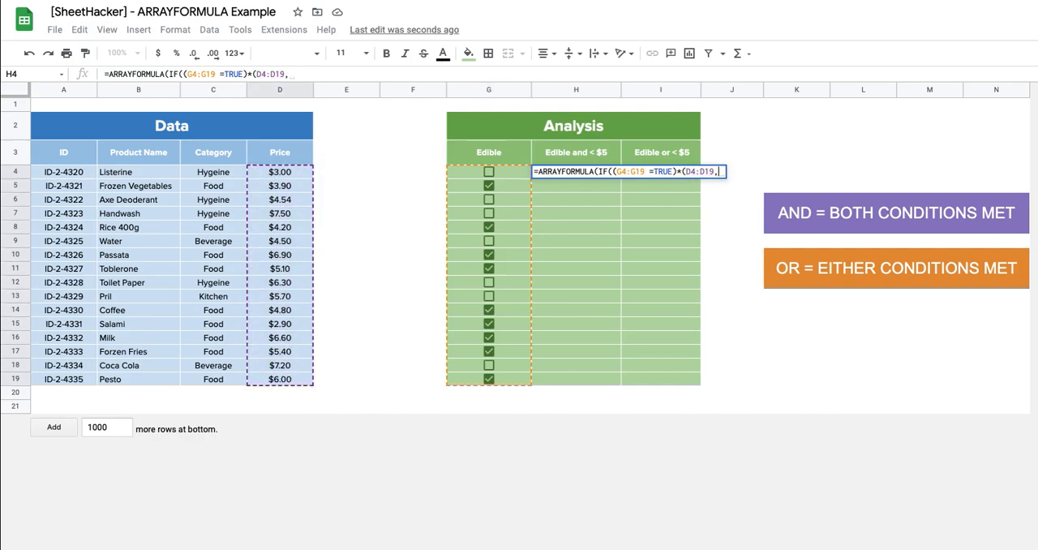
{"action": "type", "text": "5)"}
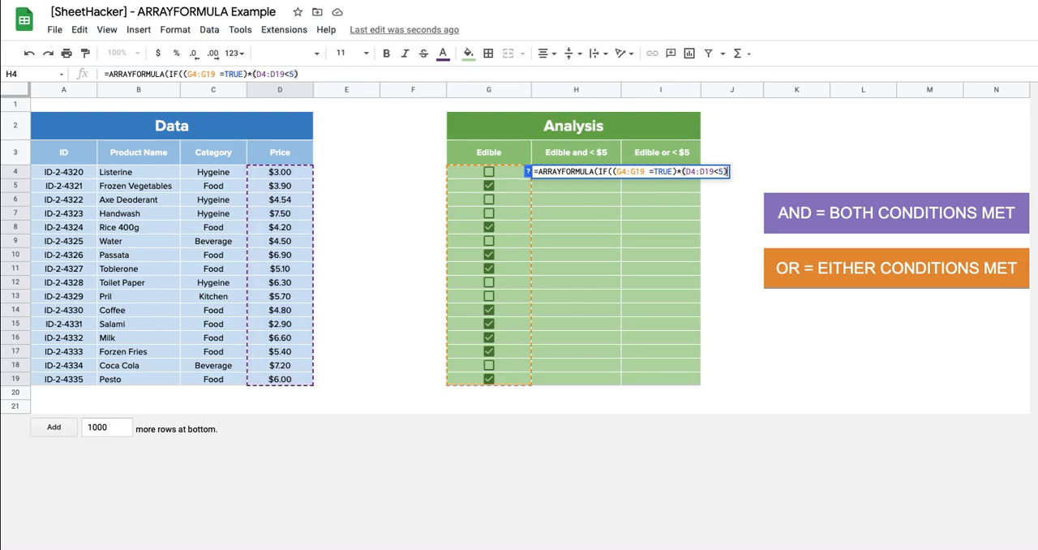
{"action": "type", "text": ",TURE"}
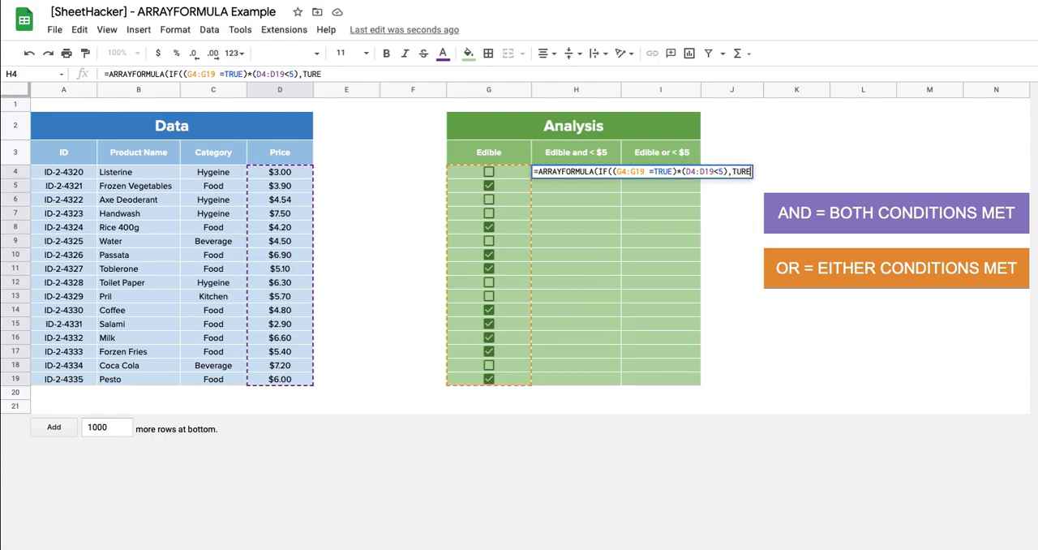
Step: Complete the H4 formula with TRUE and FALSE as the IF results and enter it to fill the Edible and < $5 column
{"action": "key", "text": "BackSpace"}
{"action": "key", "text": "BackSpace"}
{"action": "key", "text": "BackSpace"}
{"action": "type", "text": "RUE"}
{"action": "type", "text": ",FALSE"}
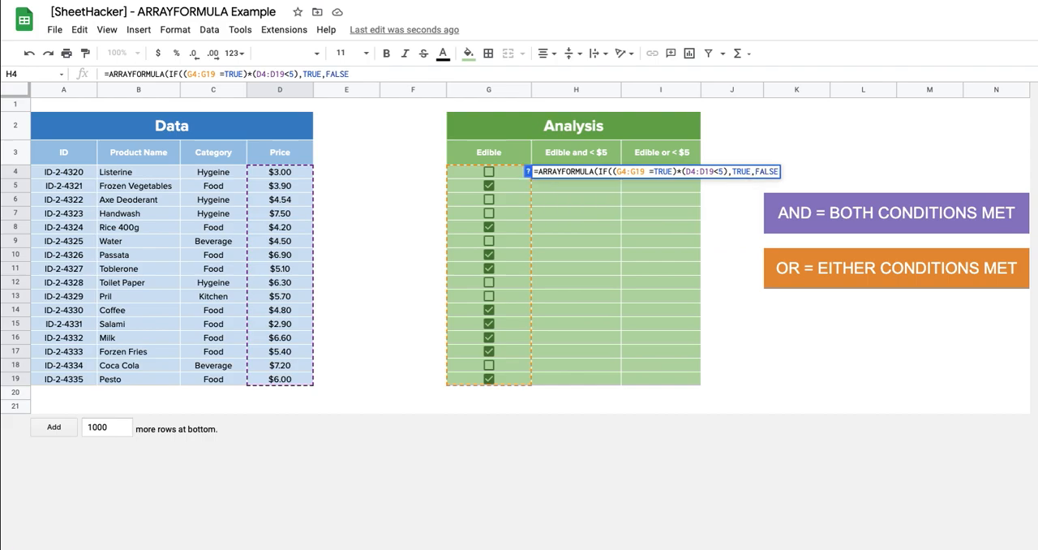
{"action": "key", "text": "Return"}
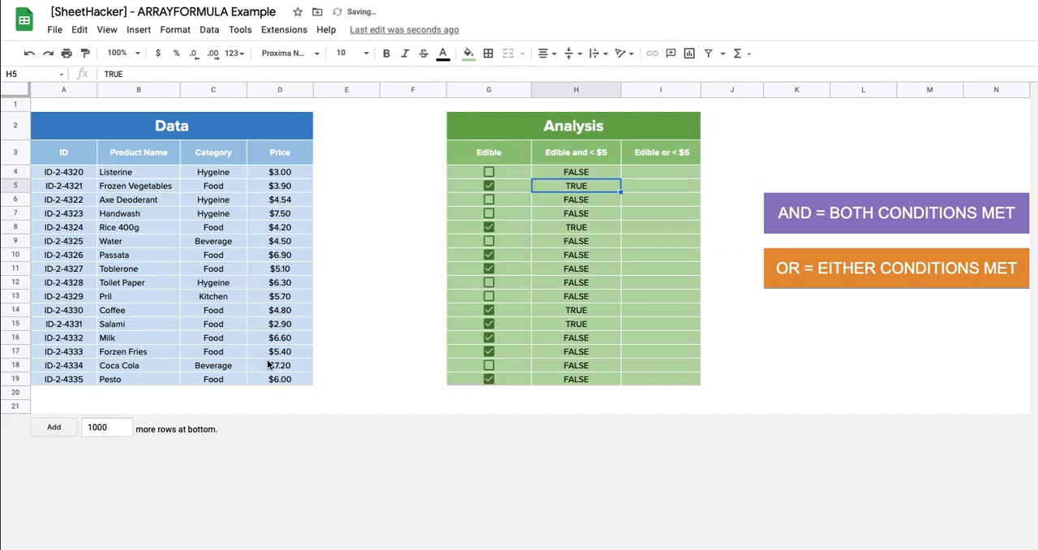
Step: Apply Checkbox data validation to the Edible and < $5 results in H4:H19
{"action": "left_click", "coordinate": [600, 171]}
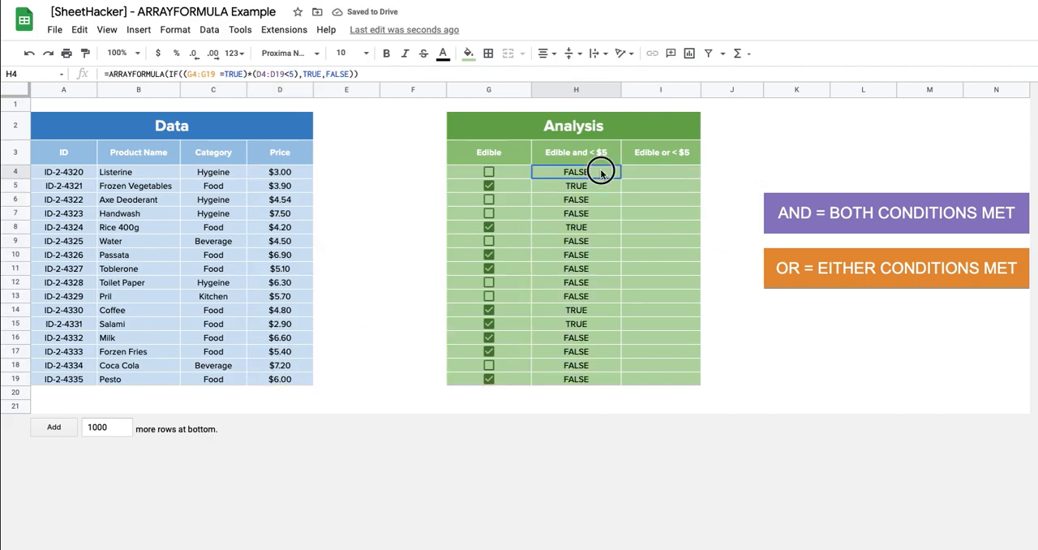
{"action": "left_click_drag", "start_coordinate": [598, 177], "coordinate": [590, 366]}
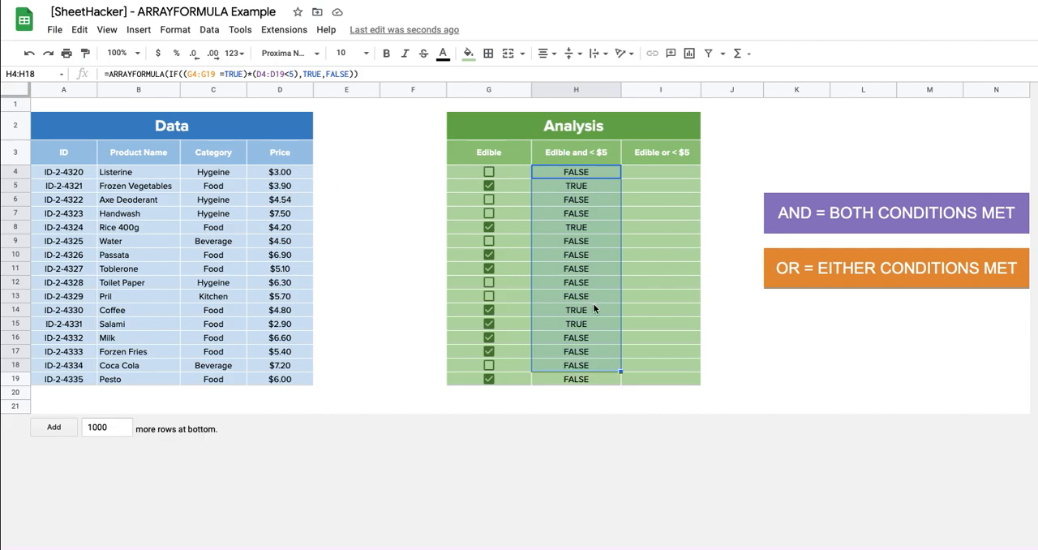
{"action": "left_click_drag", "start_coordinate": [586, 380], "coordinate": [588, 381]}
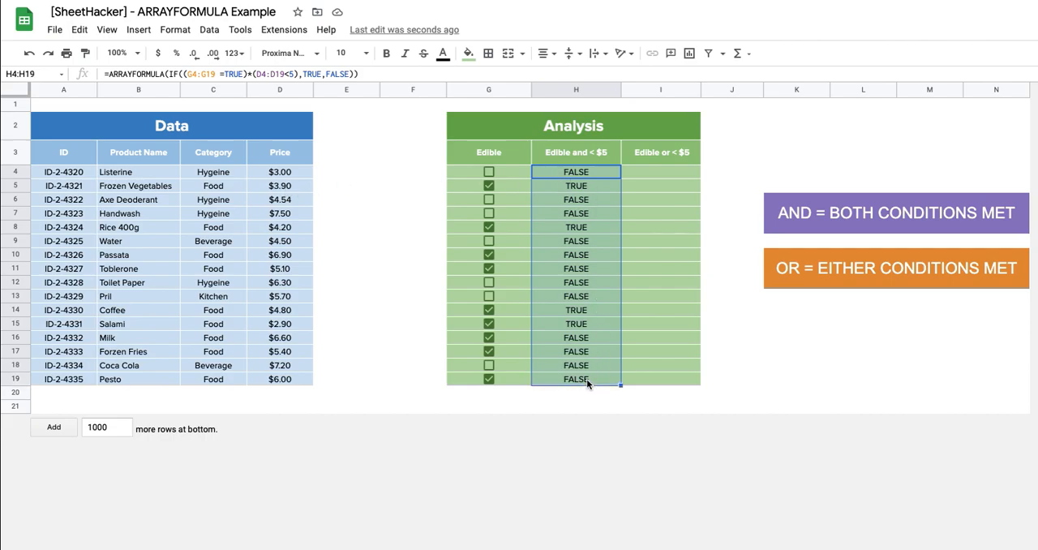
{"action": "right_click", "coordinate": [593, 382]}
{"action": "mouse_move", "coordinate": [665, 364]}
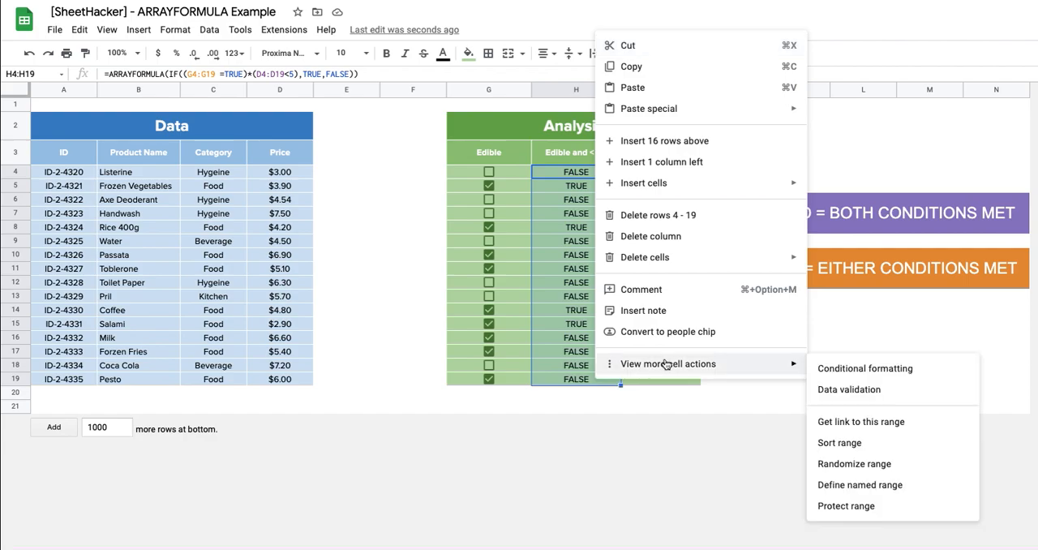
{"action": "left_click", "coordinate": [837, 387]}
{"action": "left_click", "coordinate": [598, 259]}
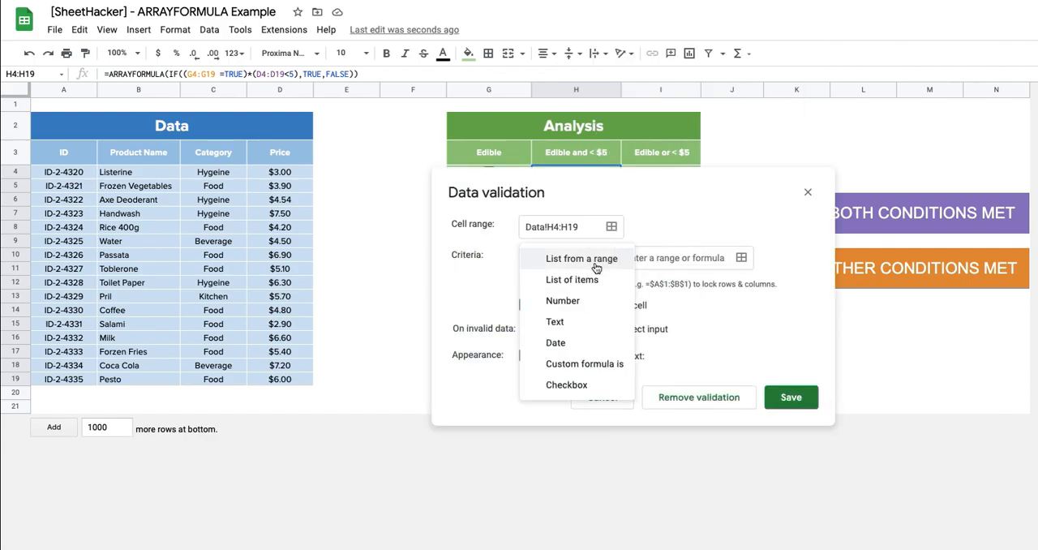
{"action": "left_click", "coordinate": [566, 384]}
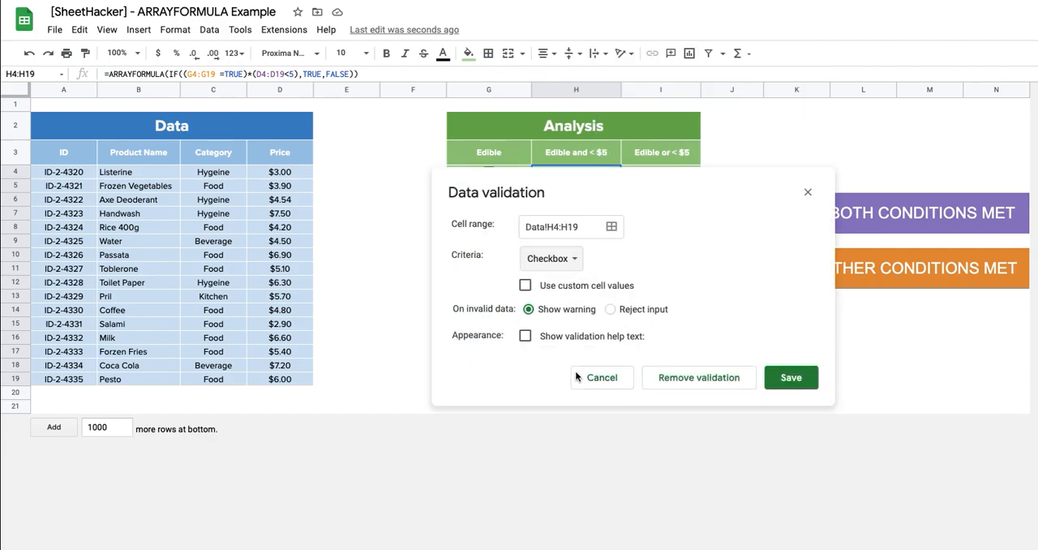
{"action": "left_click", "coordinate": [785, 379]}
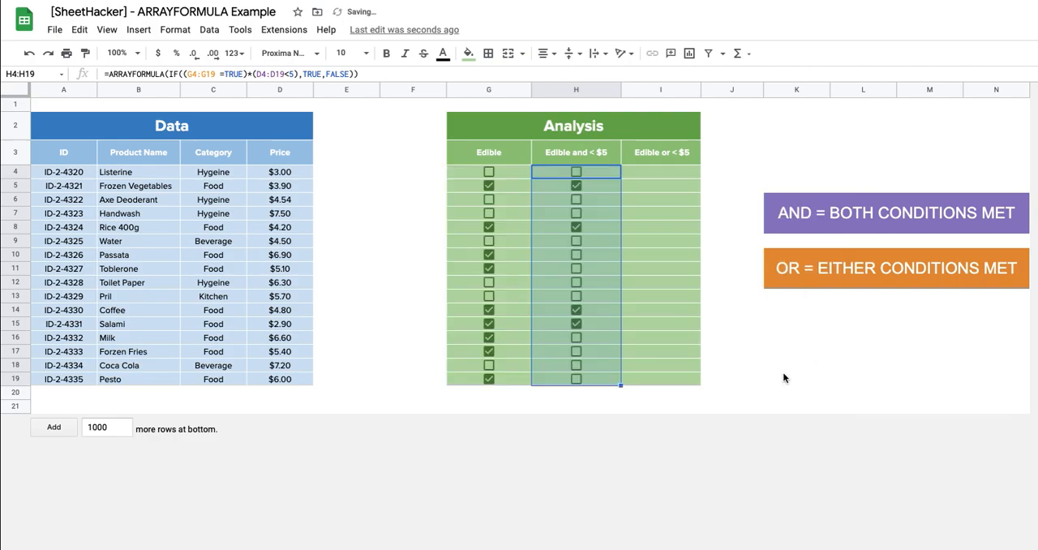
{"action": "left_click", "coordinate": [649, 228]}
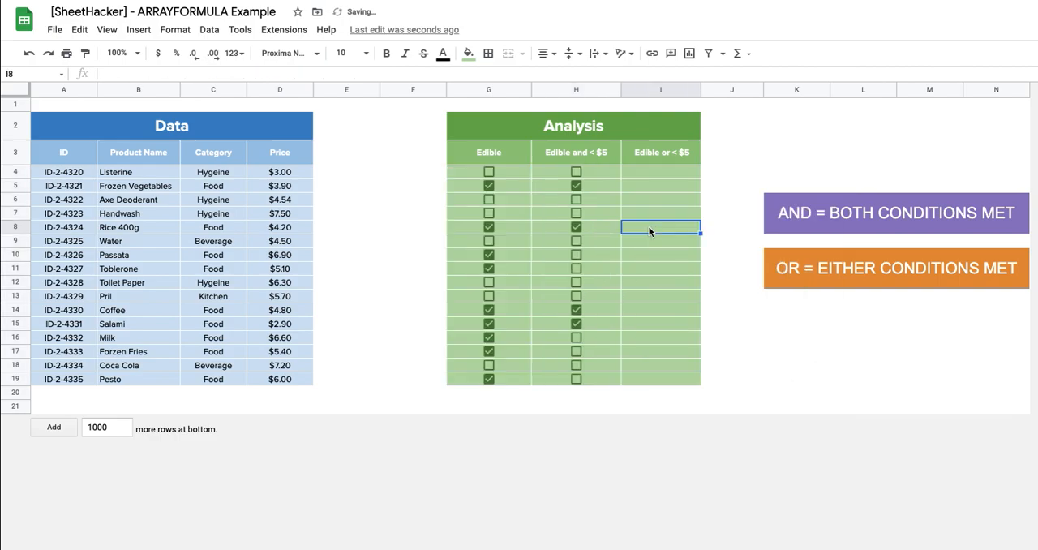
{"action": "left_click", "coordinate": [602, 170]}
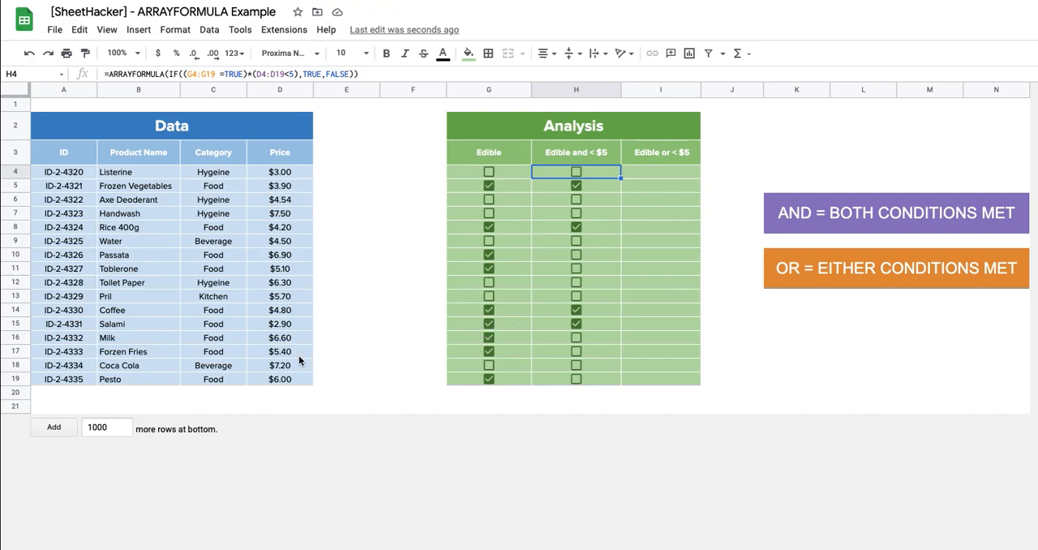
{"action": "left_click", "coordinate": [597, 202]}
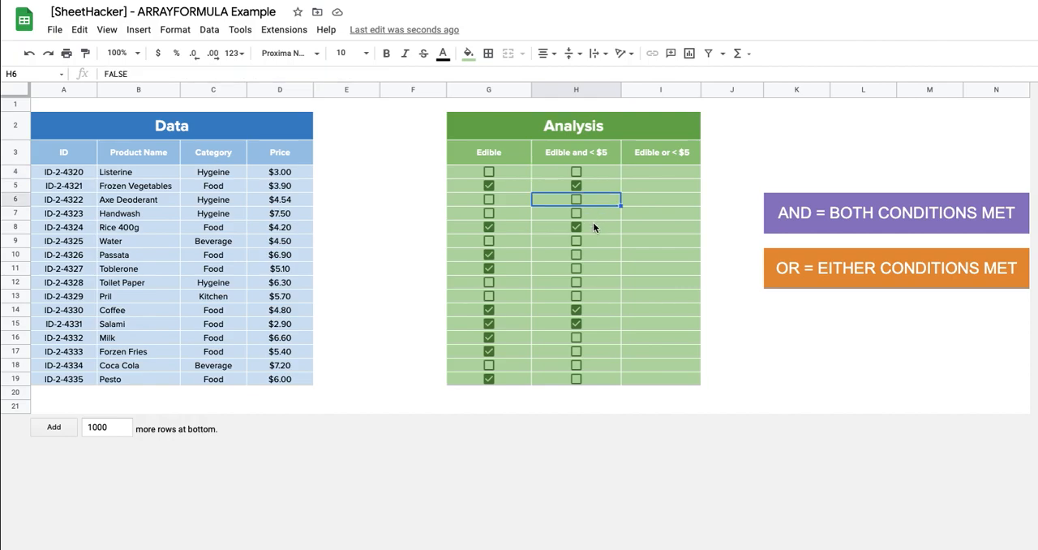
{"action": "left_click", "coordinate": [593, 227]}
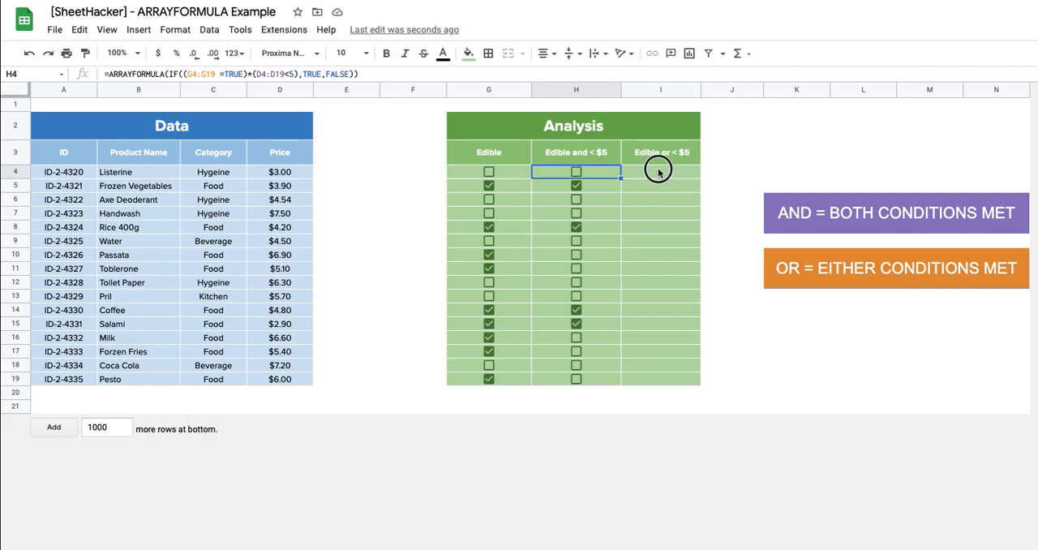
Step: Begin an ARRAYFORMULA with a nested IF in I4, under the Edible or < $5 heading
{"action": "left_click", "coordinate": [657, 170]}
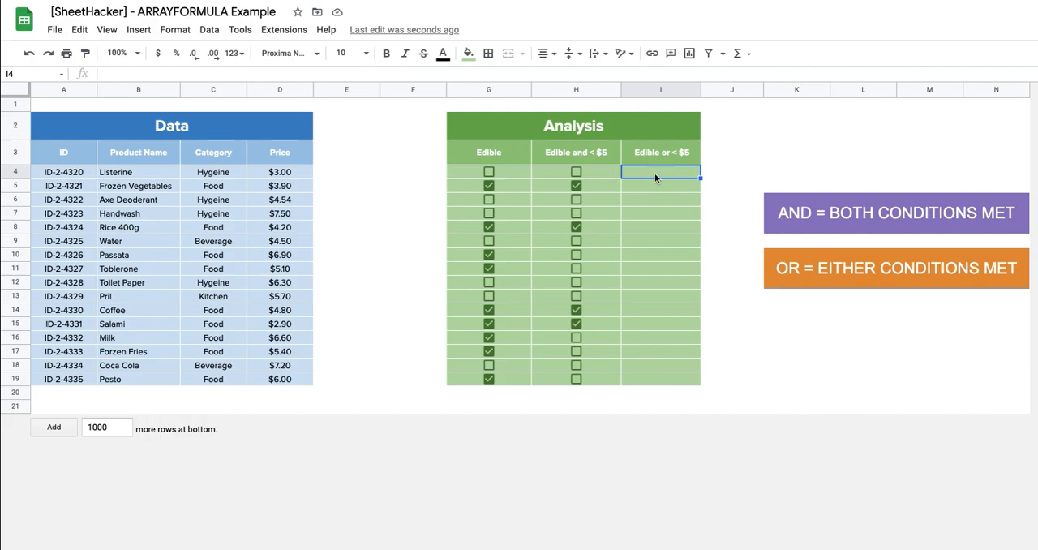
{"action": "type", "text": "=a"}
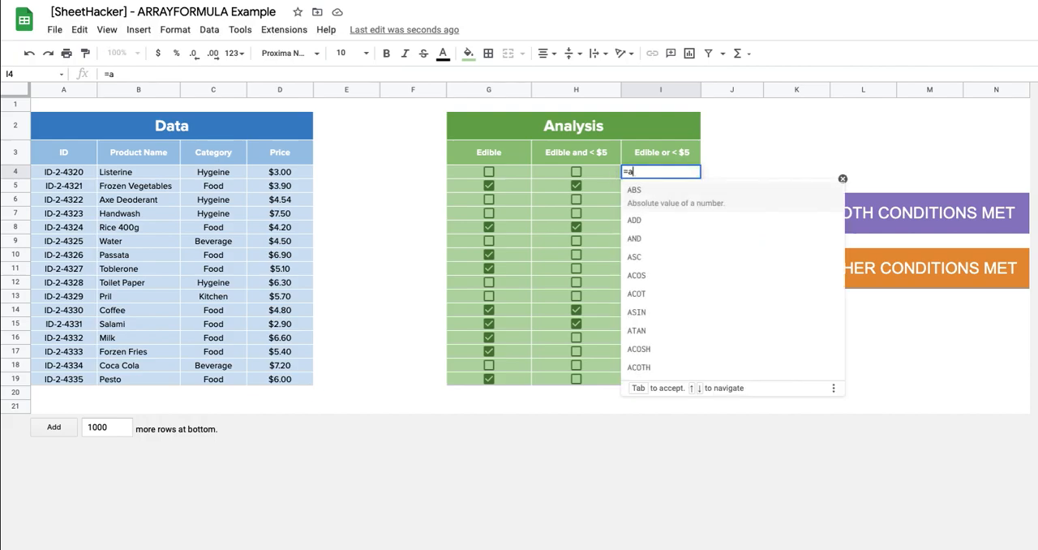
{"action": "type", "text": "rrayformula"}
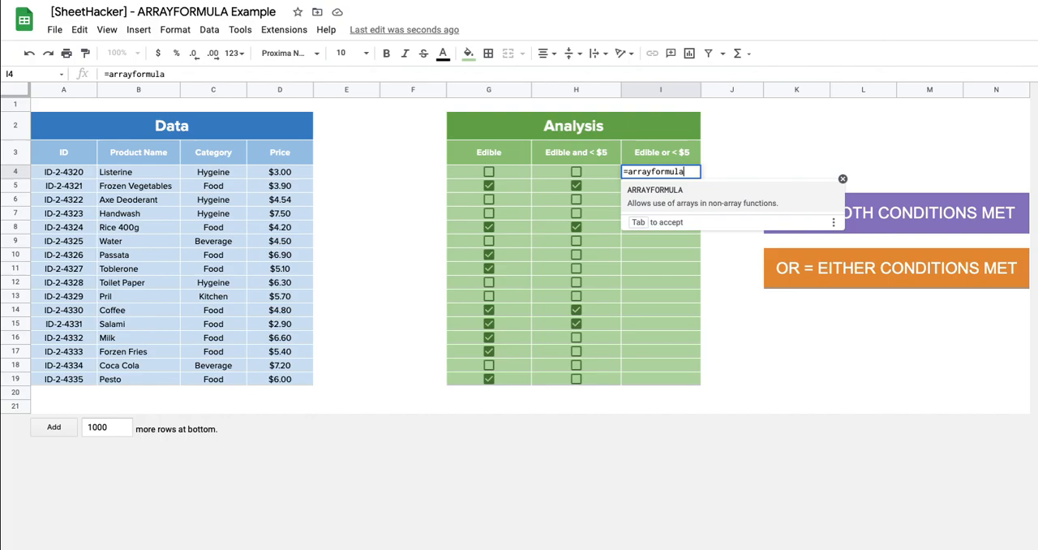
{"action": "left_click", "coordinate": [695, 196]}
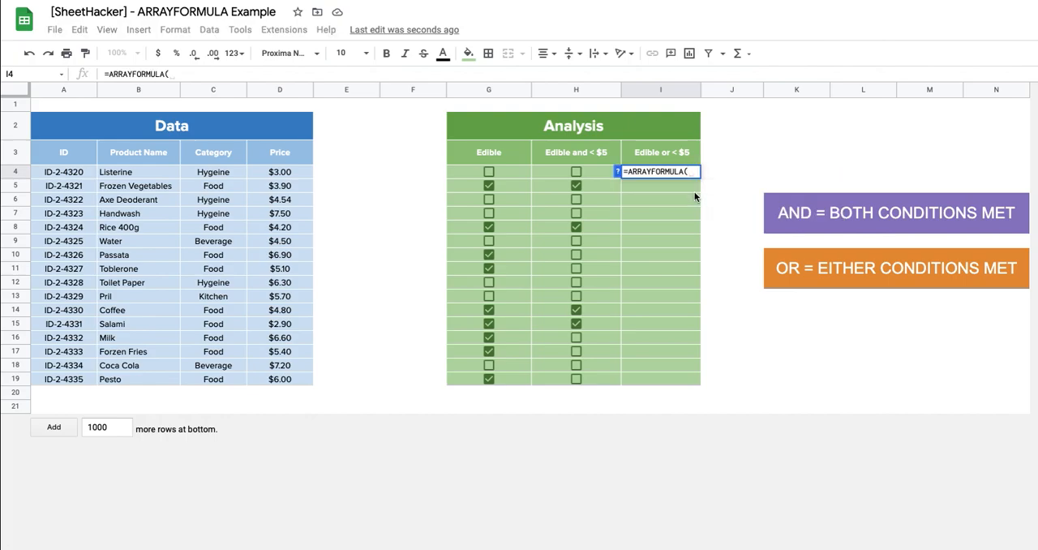
{"action": "type", "text": "if"}
{"action": "left_click", "coordinate": [677, 197]}
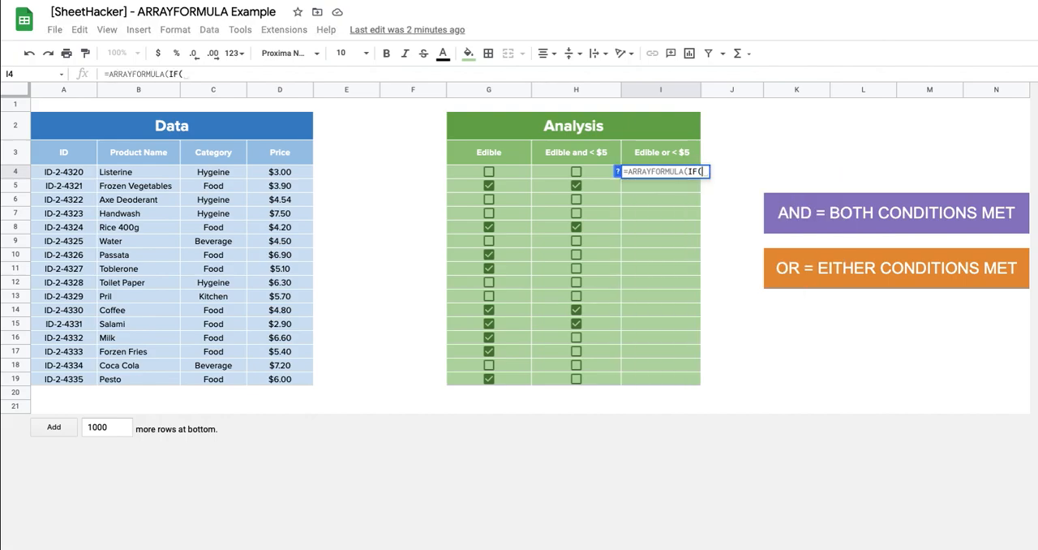
Step: Add (G4:G19=TRUE) as the bracketed first condition of the IF in the I4 formula
{"action": "left_click", "coordinate": [523, 173]}
{"action": "left_click_drag", "start_coordinate": [523, 173], "coordinate": [508, 384]}
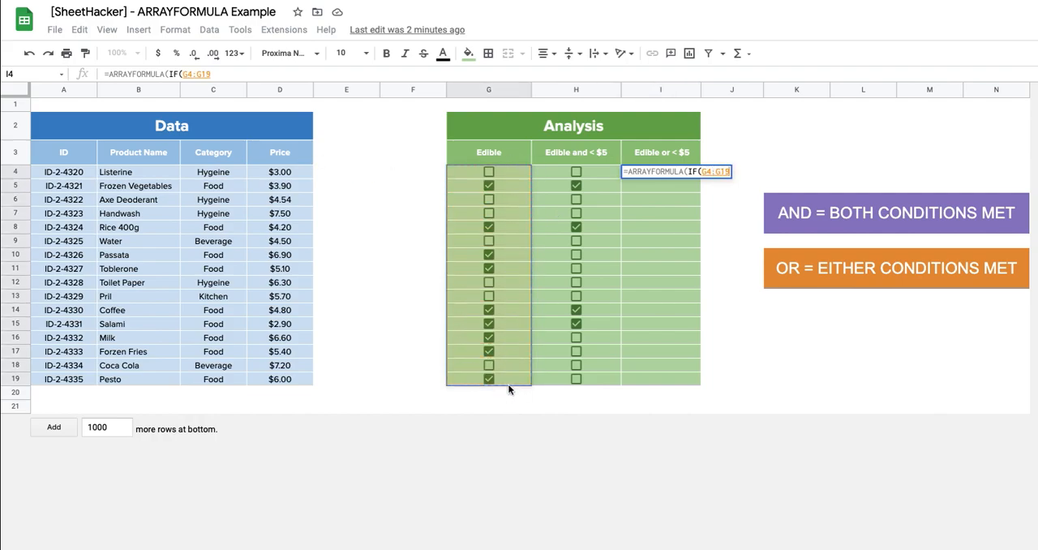
{"action": "type", "text": "=TRUE"}
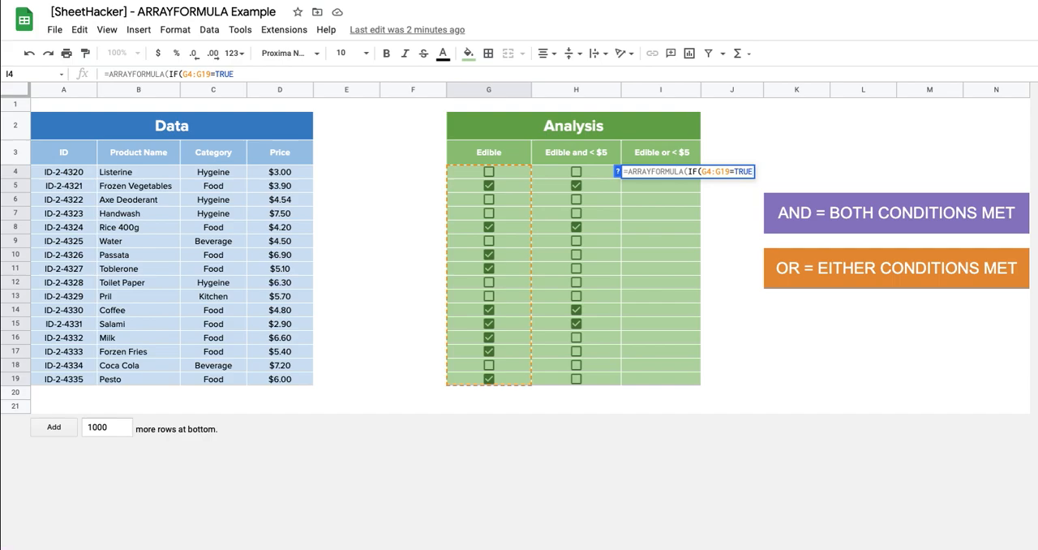
{"action": "type", "text": ")"}
{"action": "left_click", "coordinate": [702, 172]}
{"action": "type", "text": "("}
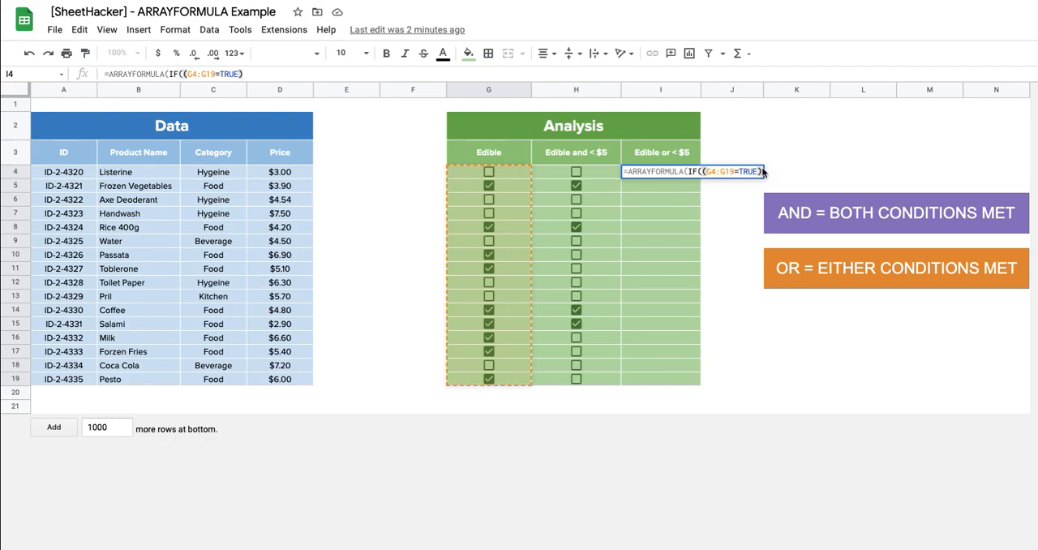
{"action": "type", "text": "+"}
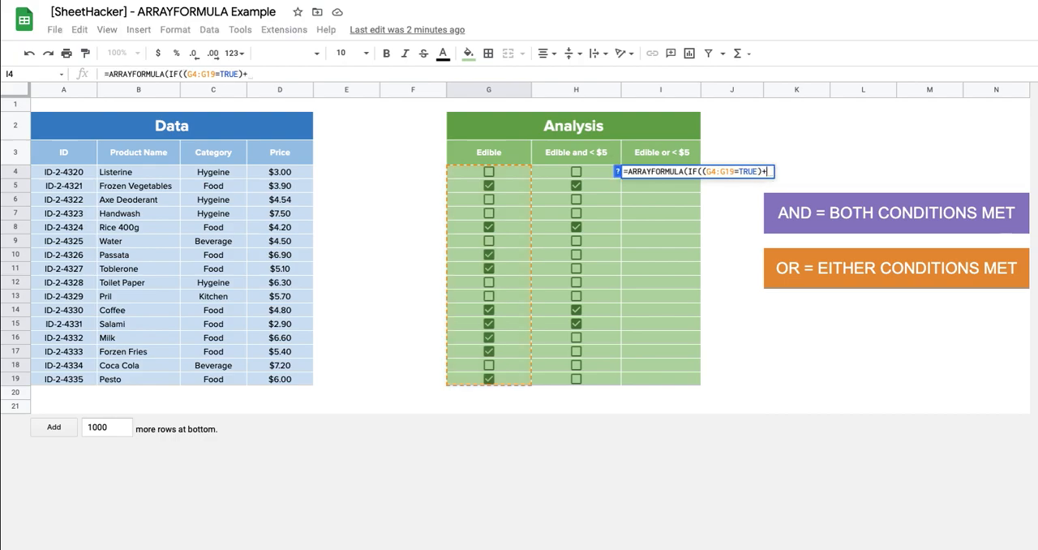
{"action": "type", "text": "("}
Step: Add a second condition, (D4:D19<5), to the I4 formula, joined to the first with + for OR logic
{"action": "left_click_drag", "start_coordinate": [297, 171], "coordinate": [296, 388]}
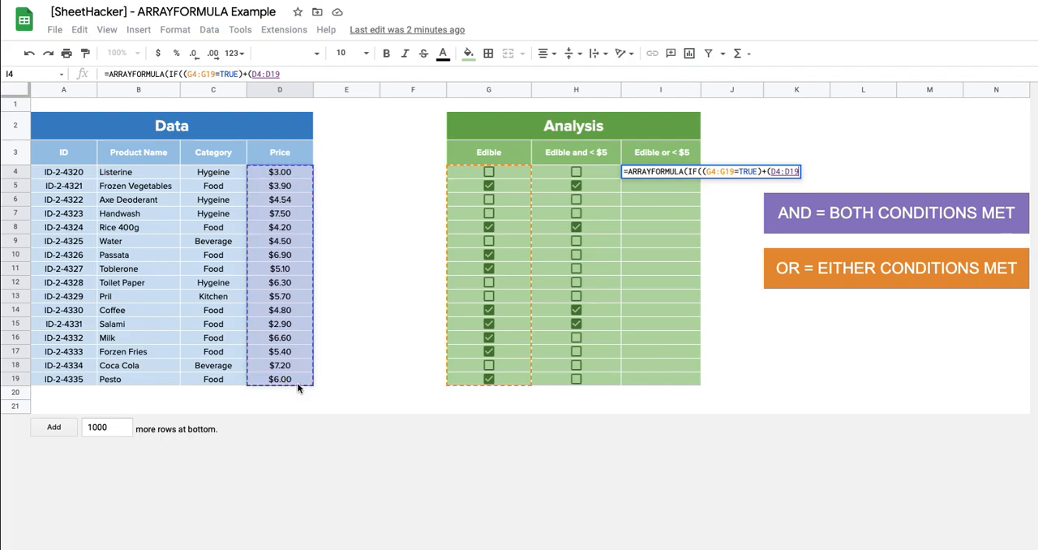
{"action": "type", "text": "<5"}
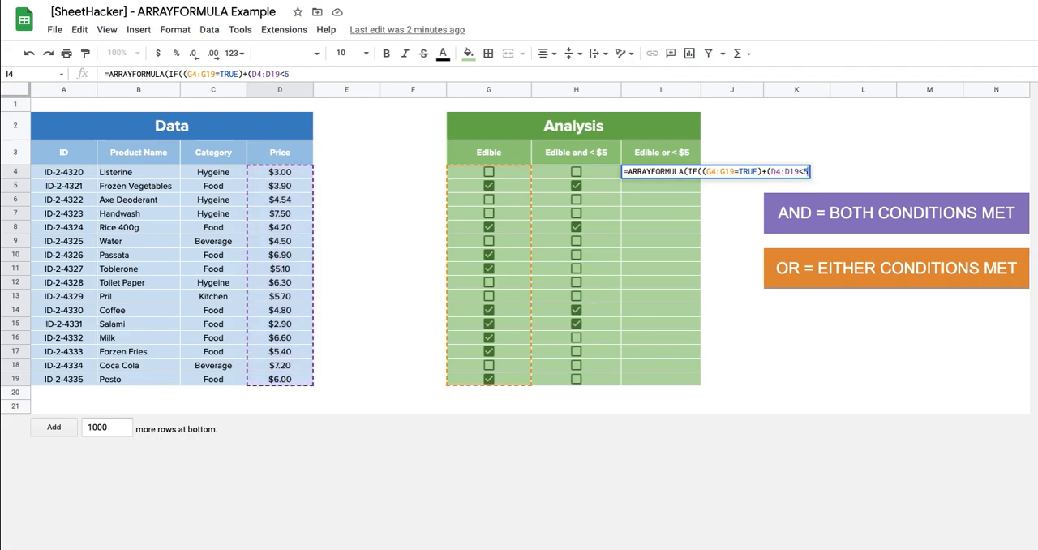
{"action": "type", "text": "),"}
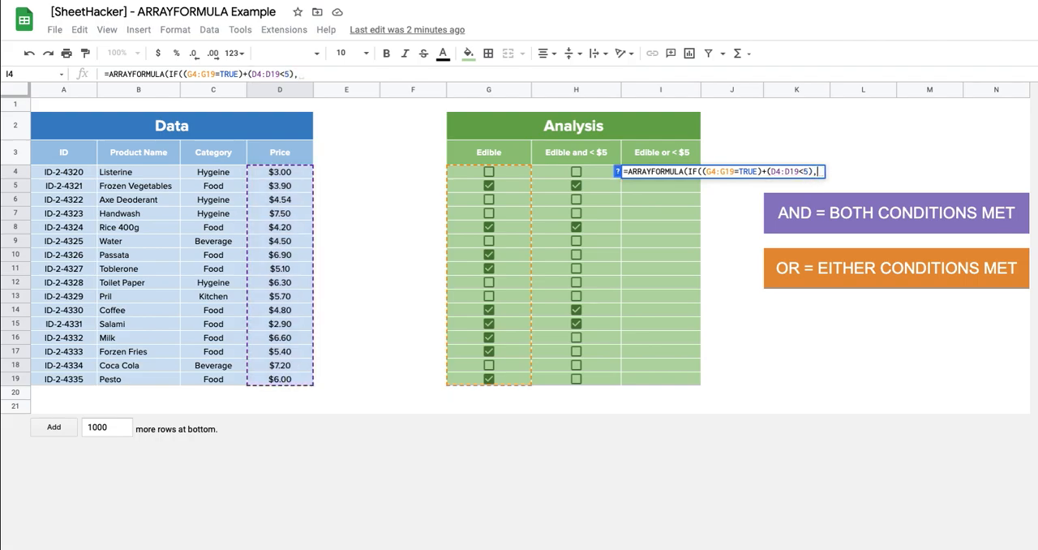
{"action": "type", "text": "TRUE,FALSE"}
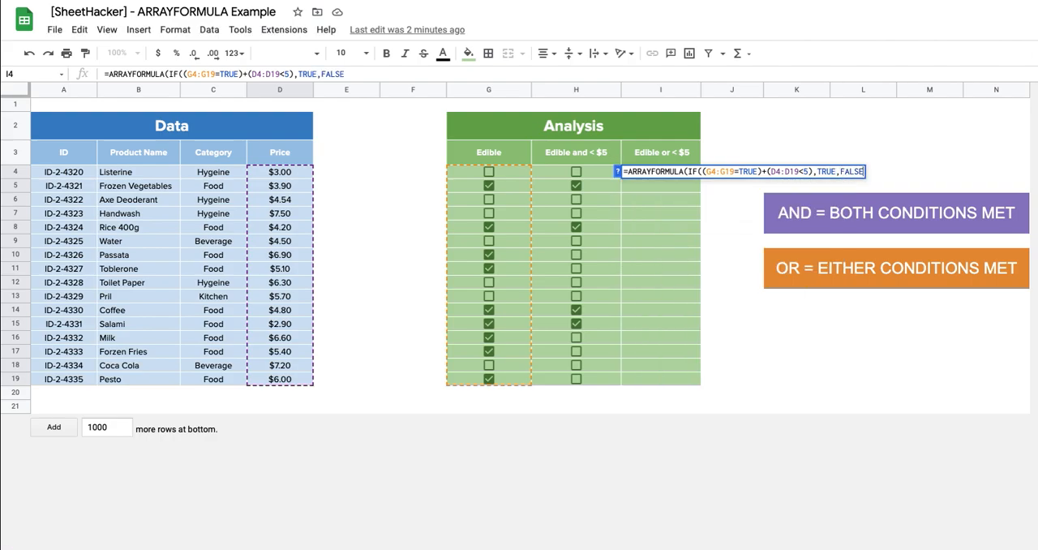
Step: Finish the I4 formula with TRUE and FALSE as the IF results and enter it to fill the Edible or < $5 column
{"action": "key", "text": "Return"}
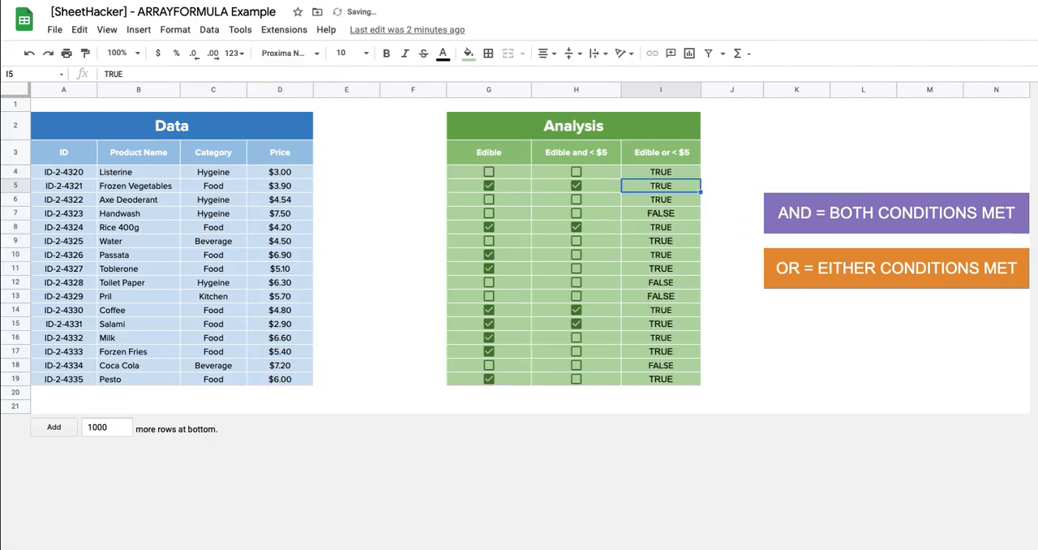
Step: Apply Checkbox data validation to the Edible or < $5 results in I4:I19
{"action": "left_click_drag", "start_coordinate": [691, 171], "coordinate": [696, 387]}
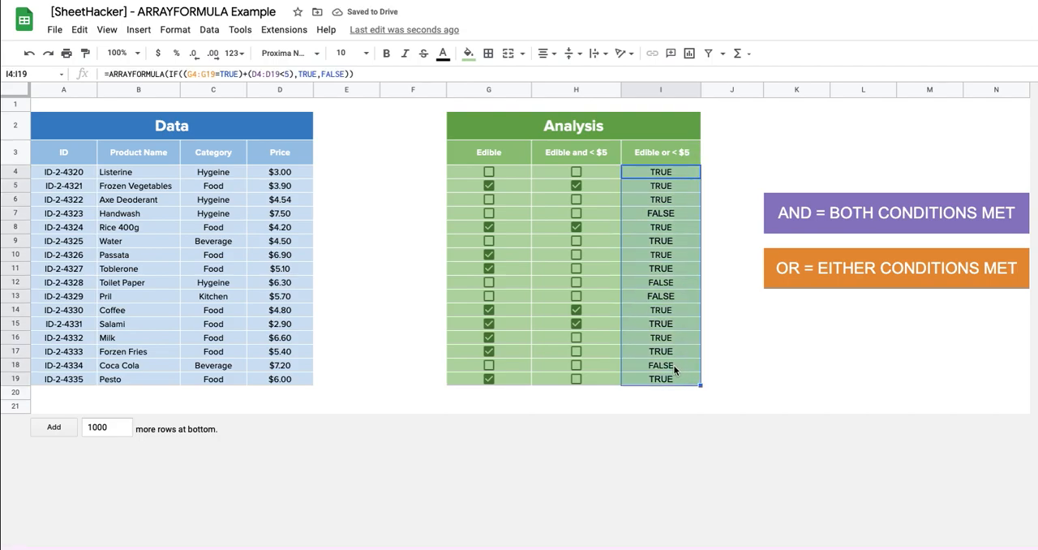
{"action": "right_click", "coordinate": [673, 364]}
{"action": "mouse_move", "coordinate": [852, 352]}
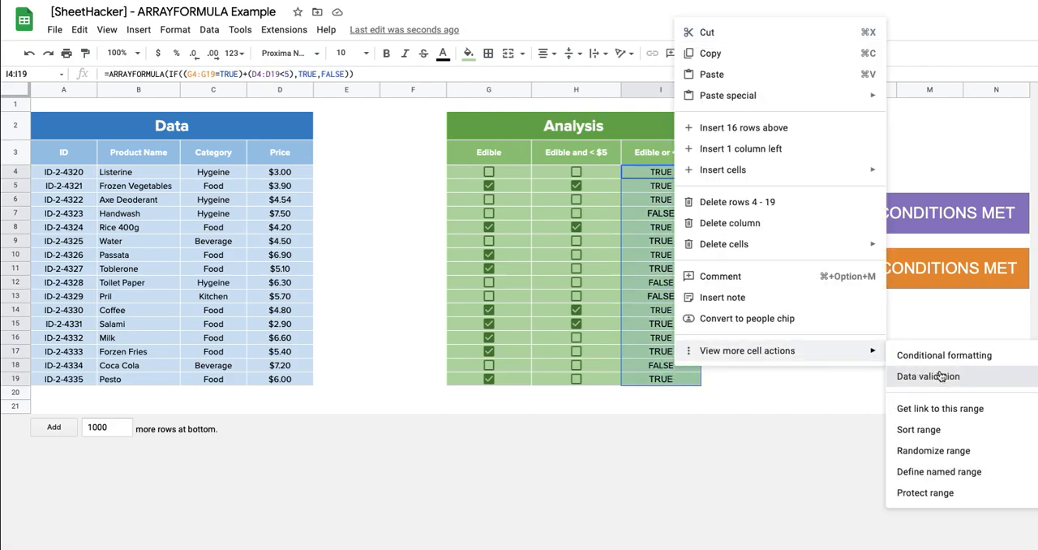
{"action": "left_click", "coordinate": [925, 375]}
{"action": "left_click", "coordinate": [577, 257]}
{"action": "left_click", "coordinate": [572, 383]}
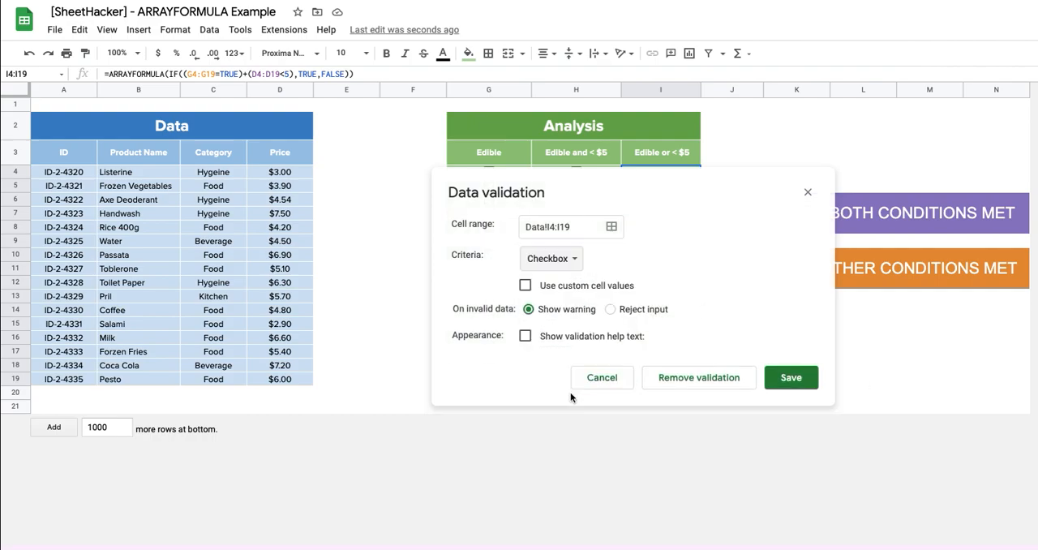
{"action": "left_click", "coordinate": [791, 395]}
{"action": "left_click", "coordinate": [768, 353]}
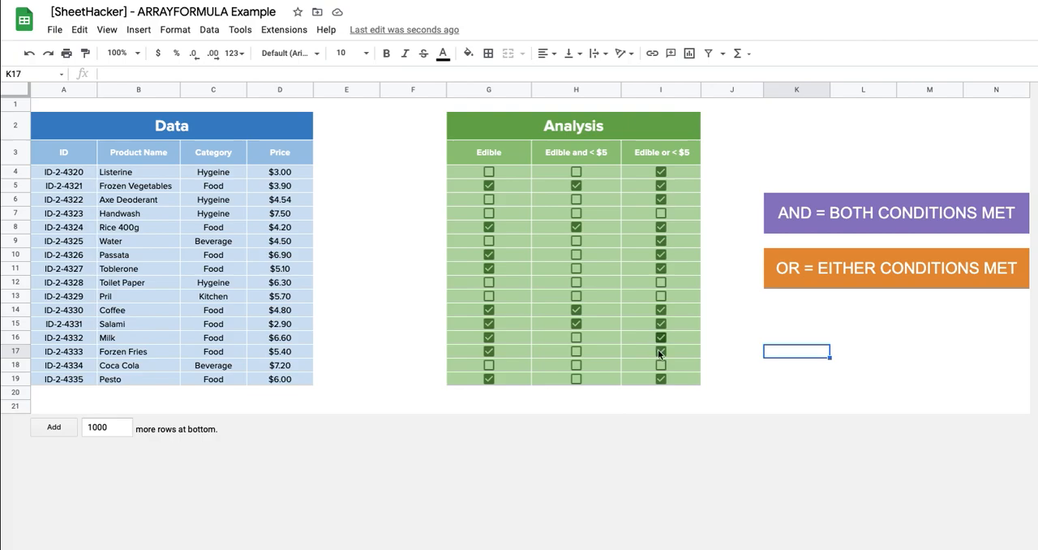
{"action": "left_click", "coordinate": [798, 411]}
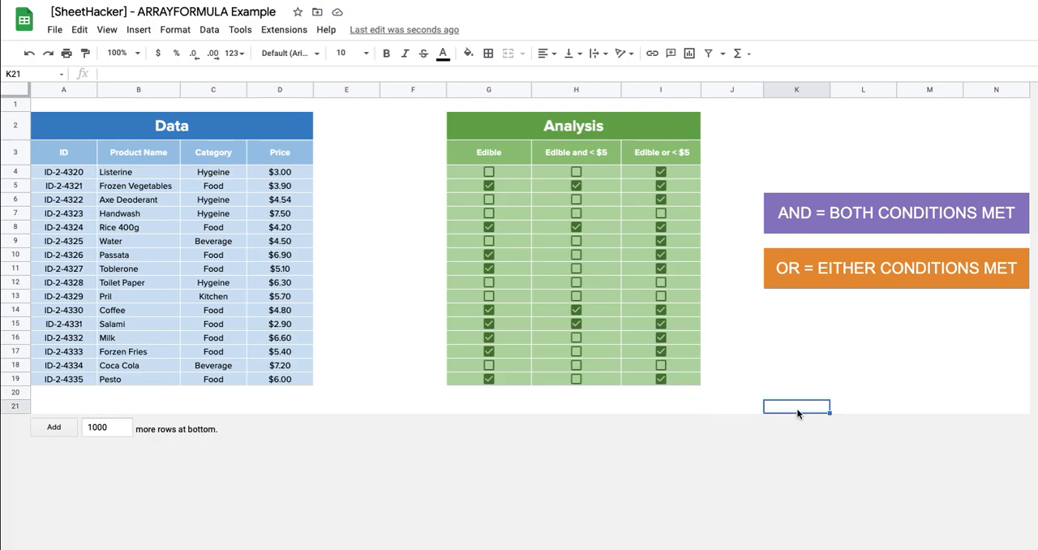